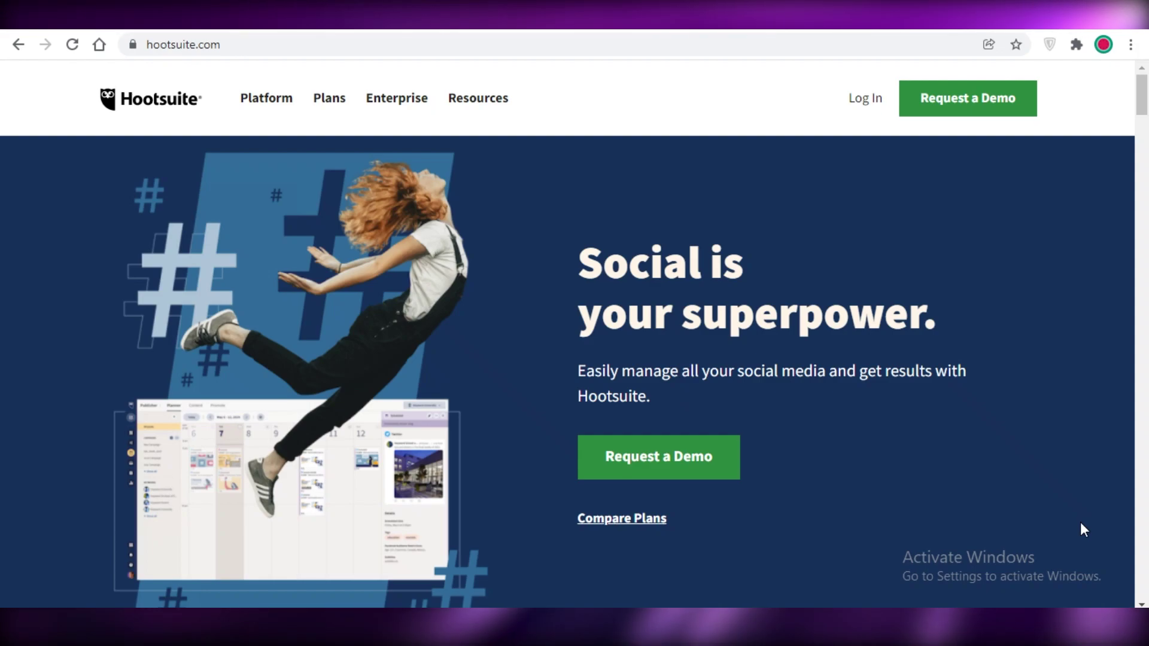
Compare the plan feature lists and start the Team plan's free 30-day trial
{"action": "scroll", "coordinate": [666, 104], "scroll_direction": "down", "scroll_amount": 3}
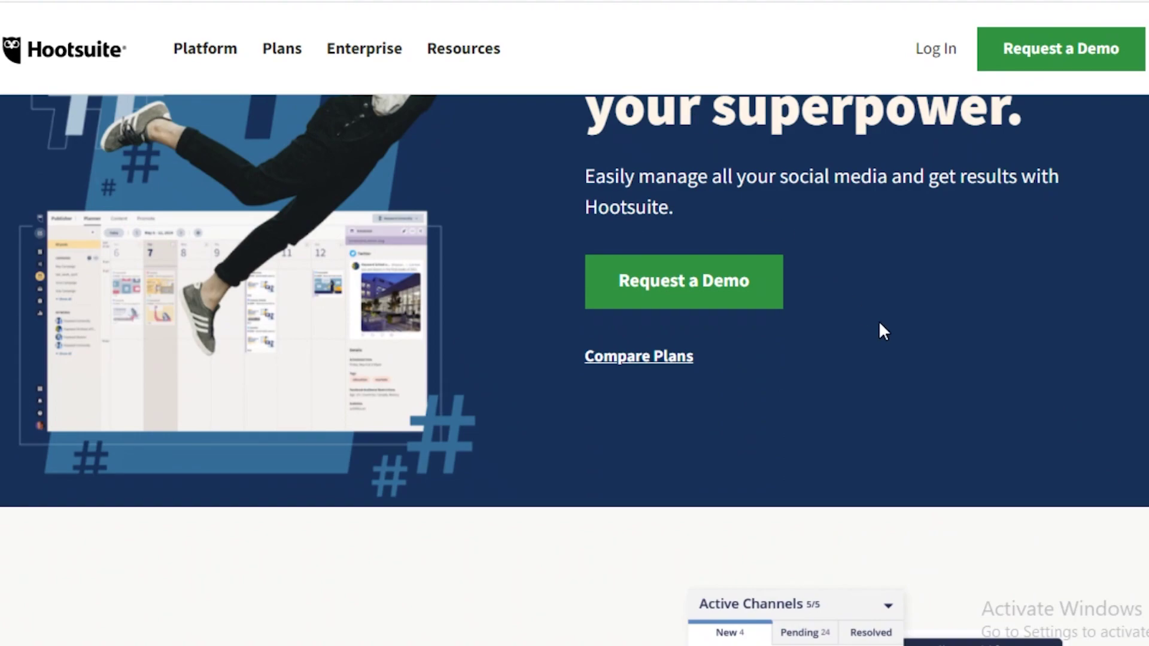
{"action": "scroll", "coordinate": [957, 431], "scroll_direction": "up", "scroll_amount": 3}
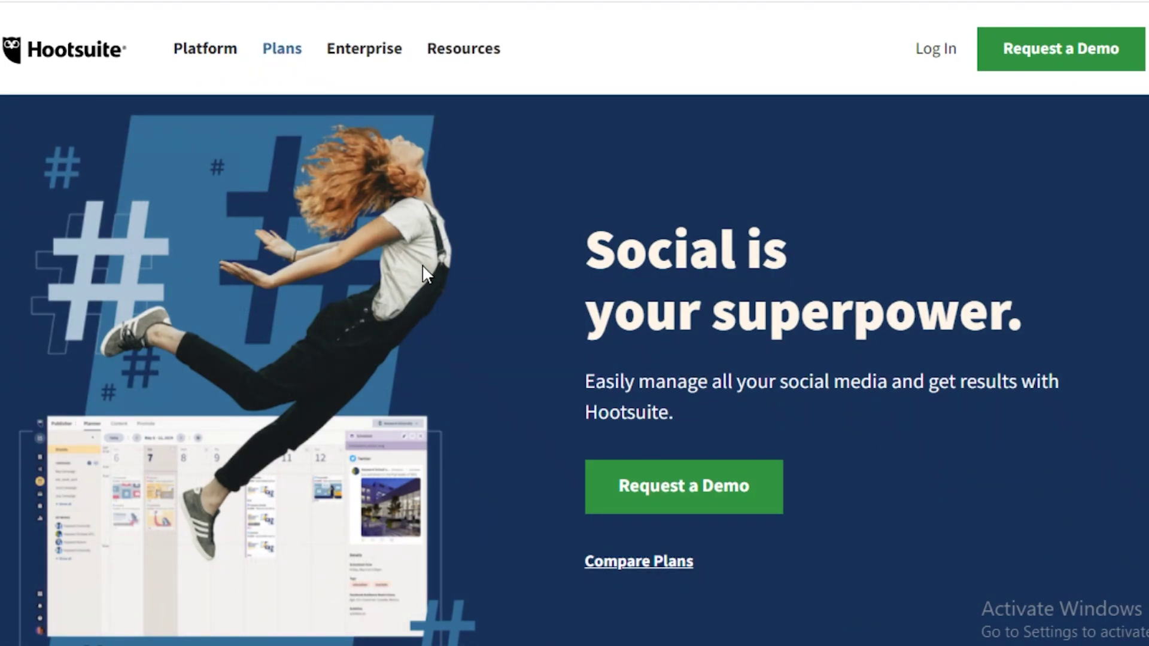
{"action": "scroll", "coordinate": [378, 312], "scroll_direction": "down", "scroll_amount": 10}
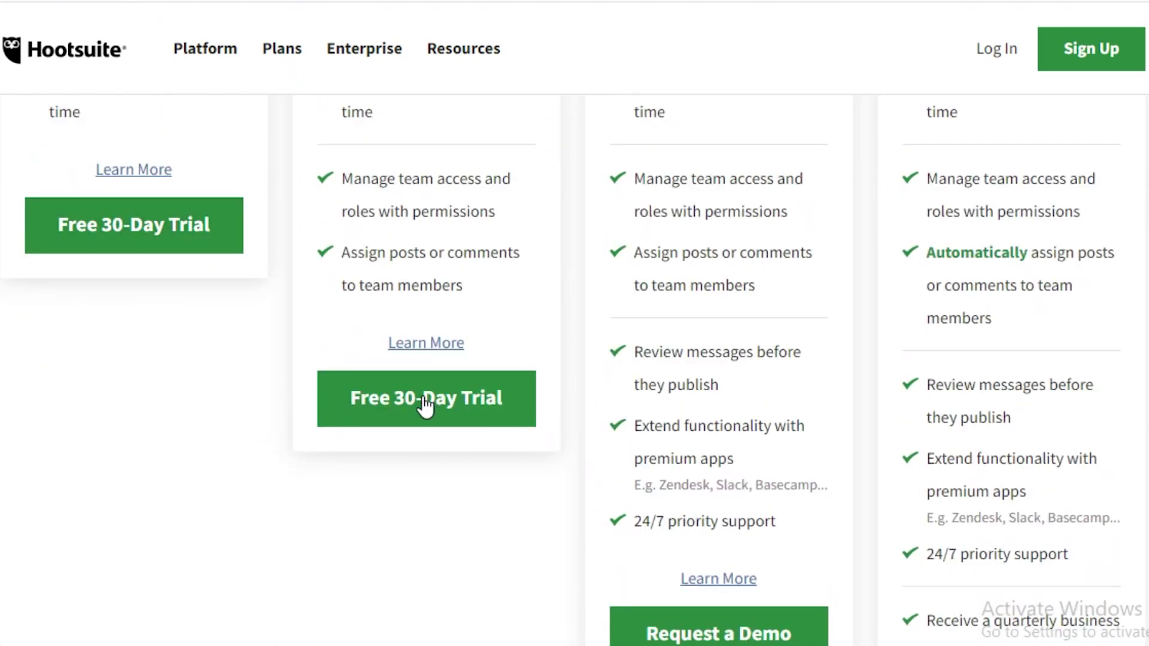
{"action": "scroll", "coordinate": [316, 343], "scroll_direction": "up", "scroll_amount": 10}
{"action": "scroll", "coordinate": [113, 287], "scroll_direction": "up", "scroll_amount": 5}
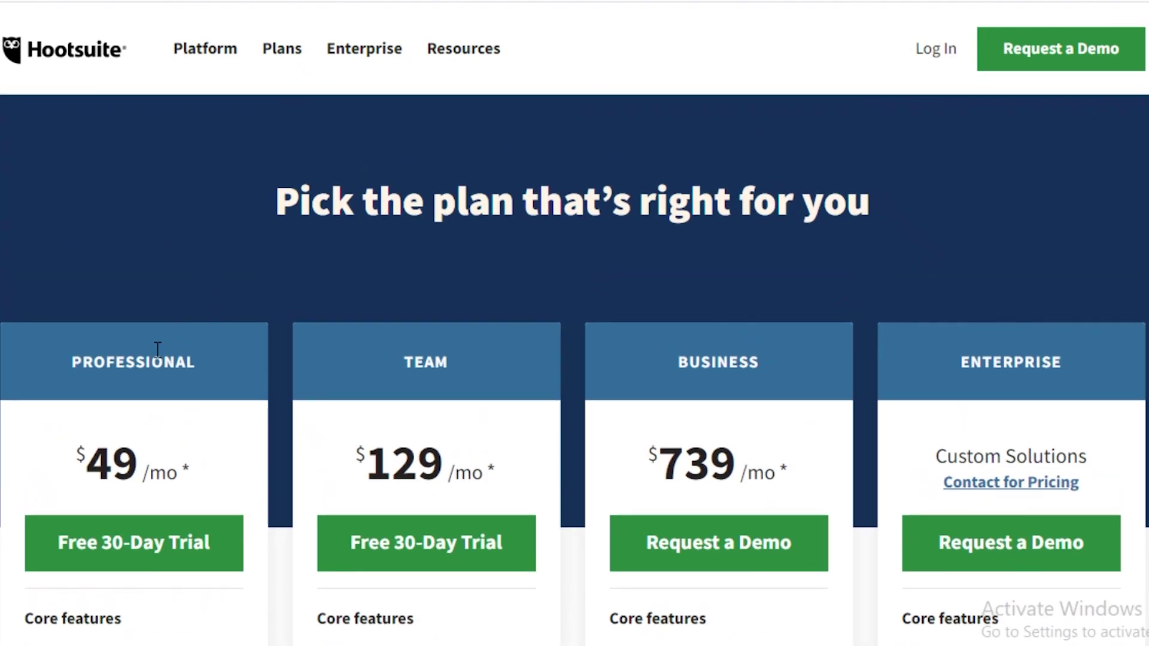
{"action": "scroll", "coordinate": [361, 386], "scroll_direction": "down", "scroll_amount": 10}
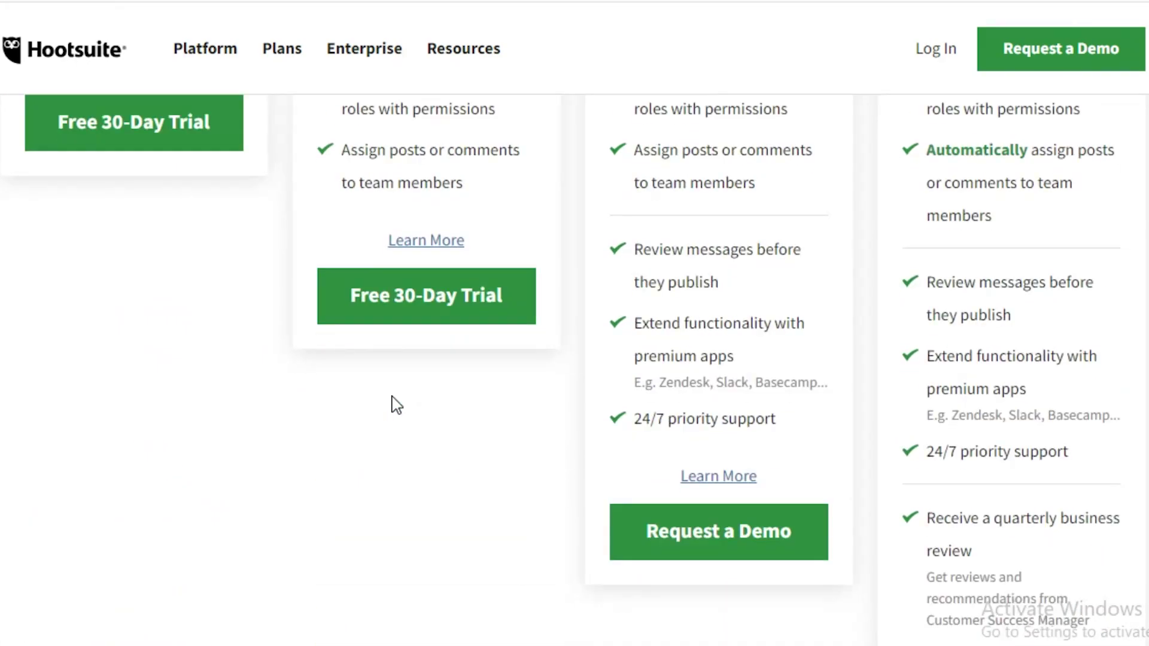
{"action": "left_click", "coordinate": [390, 299]}
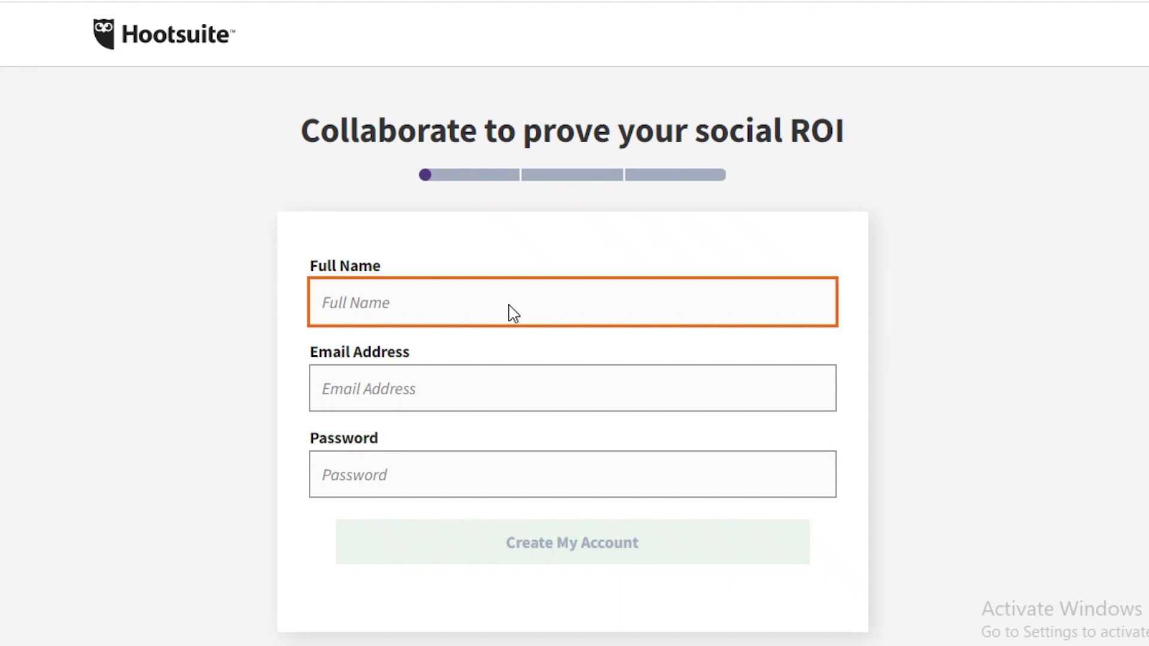
Fill in the full name, email address and password fields, then create the trial account
{"action": "scroll", "coordinate": [509, 311], "scroll_direction": "down", "scroll_amount": 2}
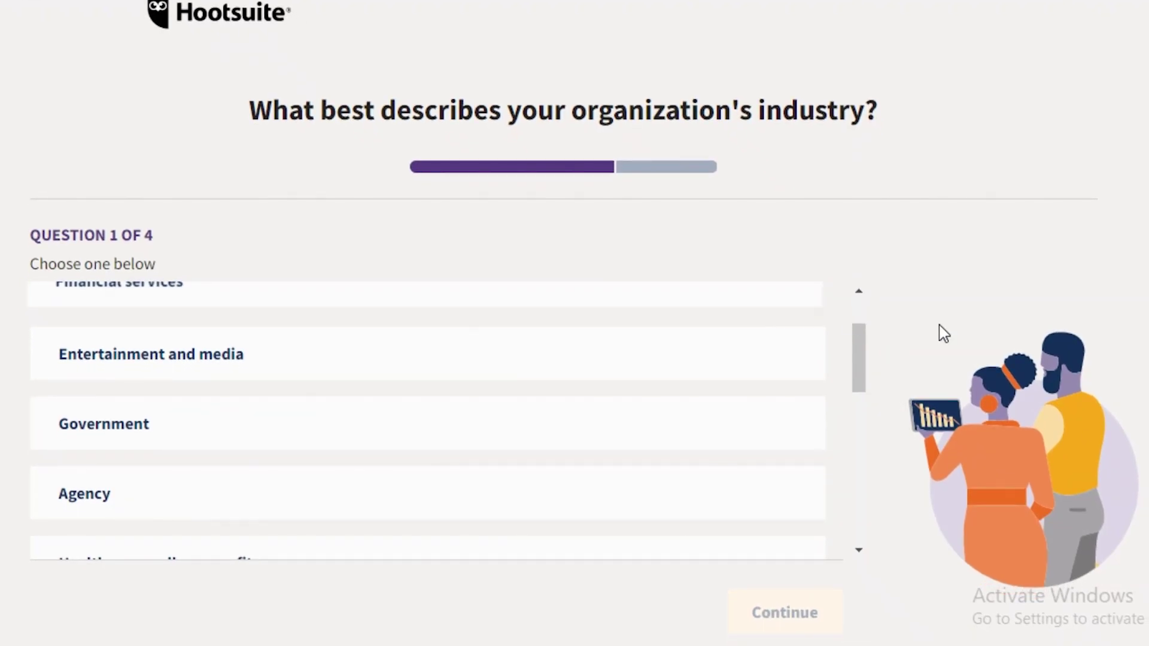
Pick Entertainment and media from the industry list and continue to question 2
{"action": "scroll", "coordinate": [772, 439], "scroll_direction": "down", "scroll_amount": 3}
{"action": "scroll", "coordinate": [605, 315], "scroll_direction": "up", "scroll_amount": 4}
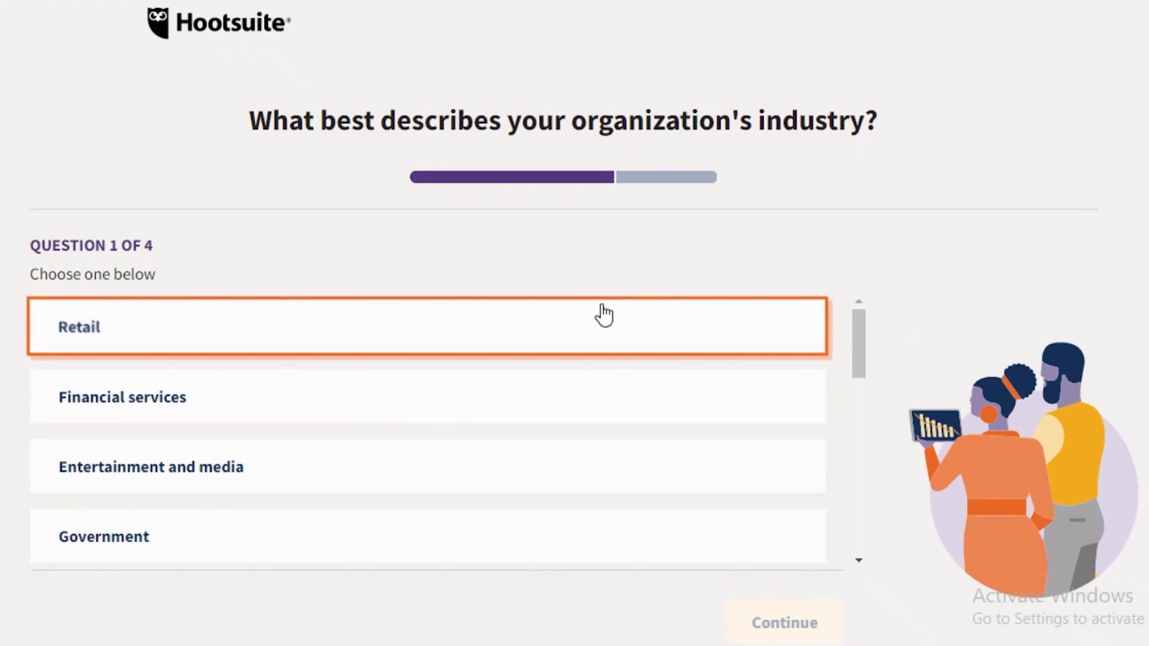
{"action": "scroll", "coordinate": [659, 338], "scroll_direction": "down", "scroll_amount": 3}
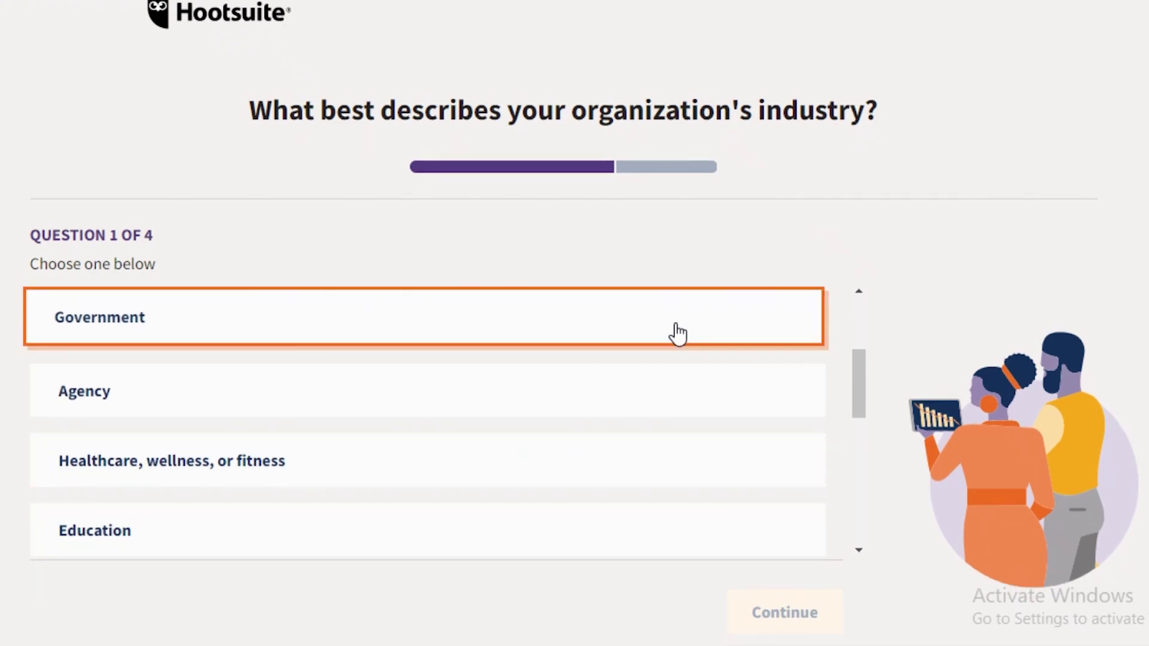
{"action": "scroll", "coordinate": [308, 359], "scroll_direction": "down", "scroll_amount": 5}
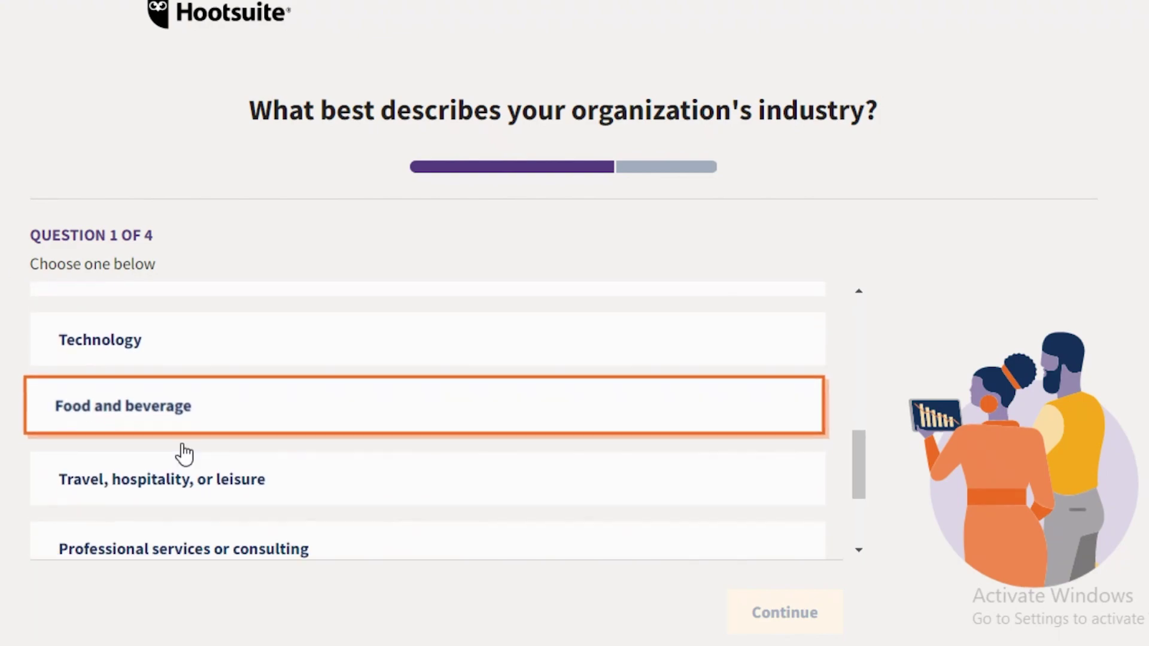
{"action": "scroll", "coordinate": [249, 450], "scroll_direction": "up", "scroll_amount": 6}
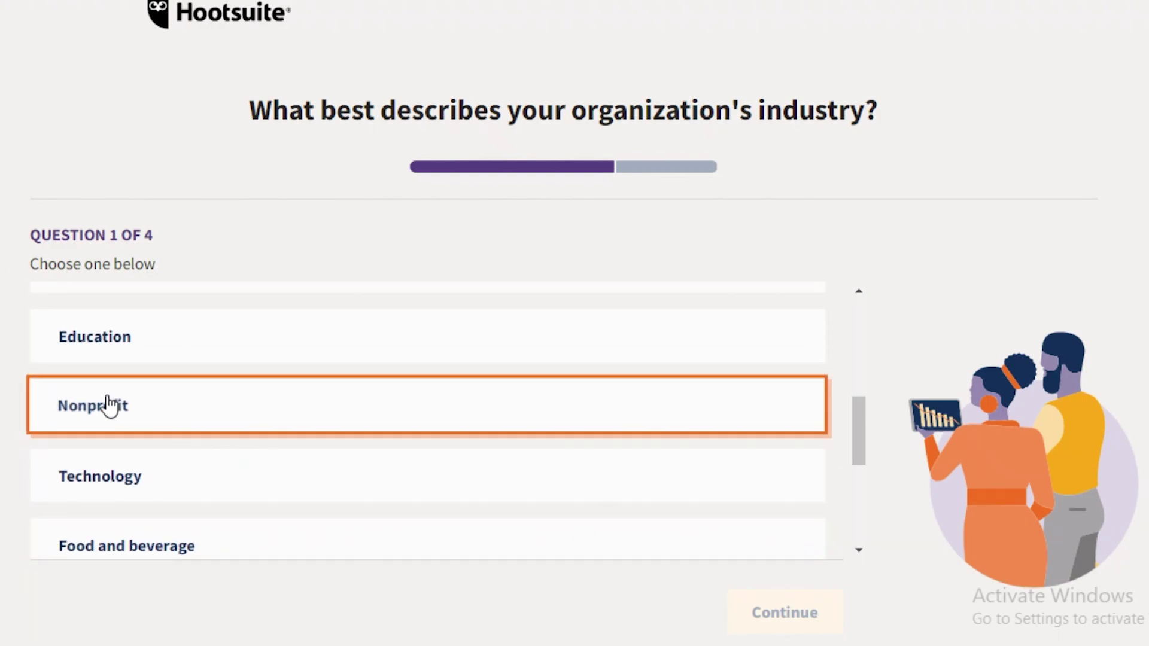
{"action": "scroll", "coordinate": [105, 402], "scroll_direction": "up", "scroll_amount": 1}
{"action": "scroll", "coordinate": [103, 403], "scroll_direction": "down", "scroll_amount": 5}
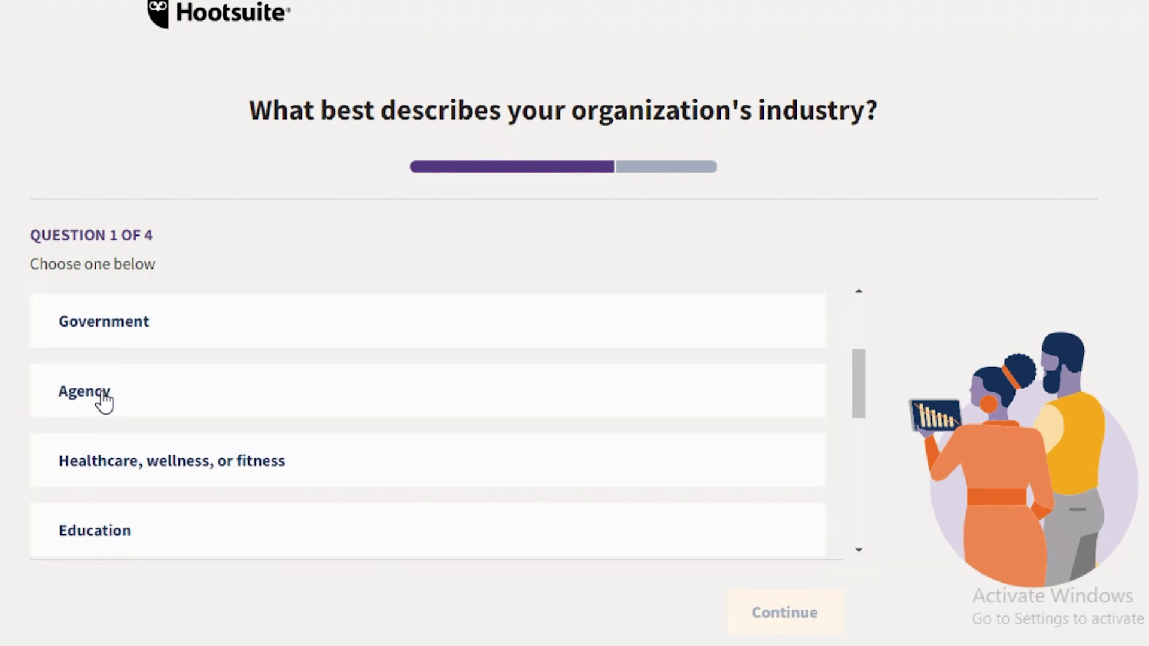
{"action": "scroll", "coordinate": [114, 405], "scroll_direction": "up", "scroll_amount": 1}
{"action": "scroll", "coordinate": [114, 405], "scroll_direction": "down", "scroll_amount": 3}
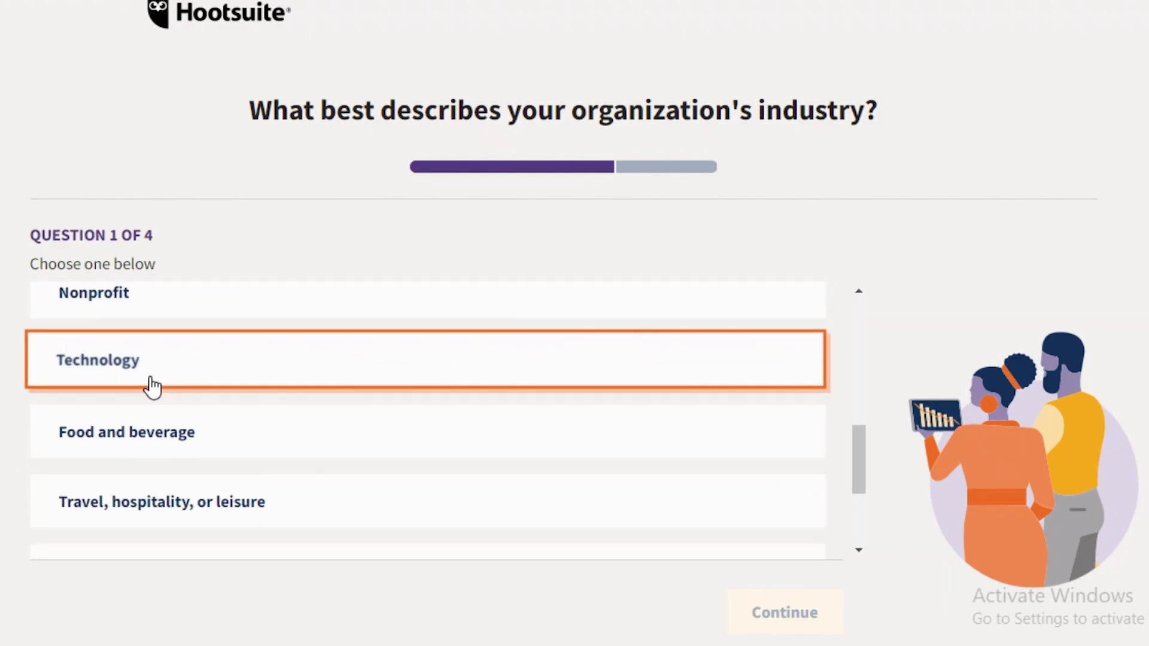
{"action": "scroll", "coordinate": [169, 428], "scroll_direction": "down", "scroll_amount": 2}
{"action": "scroll", "coordinate": [127, 419], "scroll_direction": "down", "scroll_amount": 1}
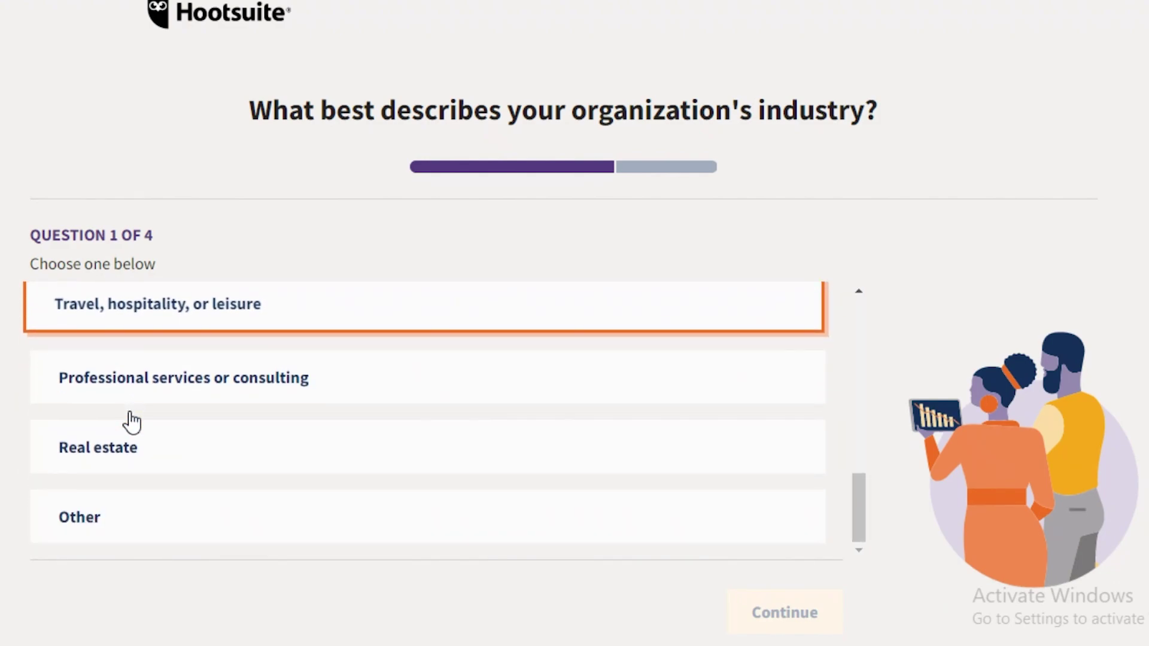
{"action": "scroll", "coordinate": [126, 422], "scroll_direction": "up", "scroll_amount": 7}
{"action": "scroll", "coordinate": [120, 441], "scroll_direction": "up", "scroll_amount": 1}
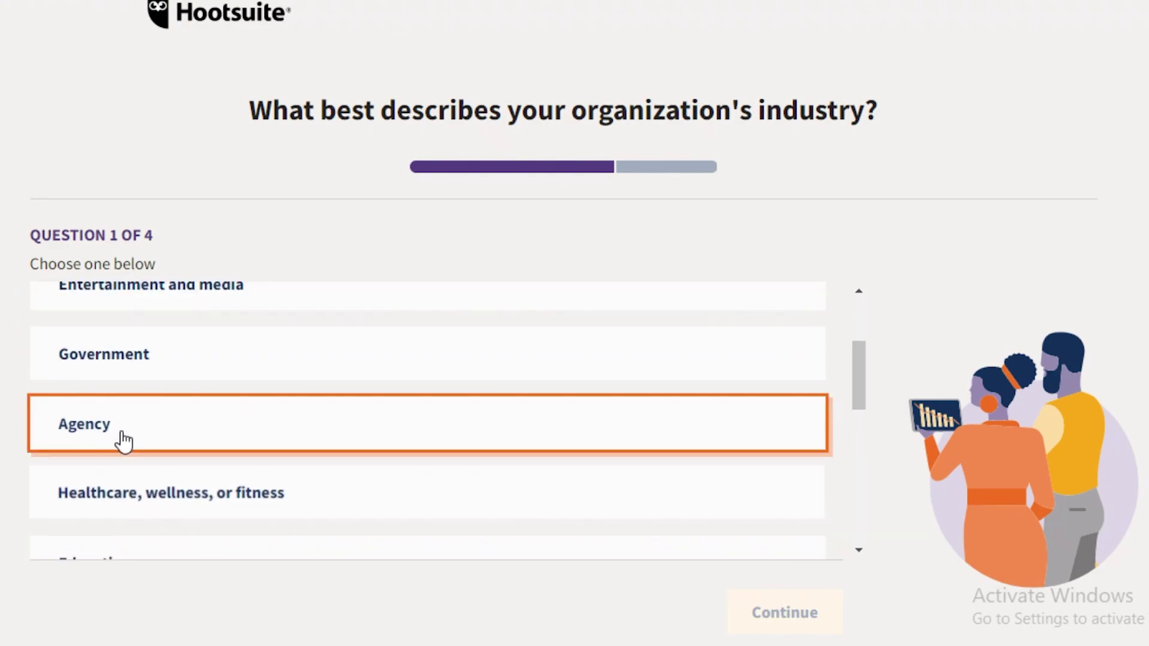
{"action": "scroll", "coordinate": [121, 452], "scroll_direction": "down", "scroll_amount": 3}
{"action": "scroll", "coordinate": [118, 420], "scroll_direction": "up", "scroll_amount": 3}
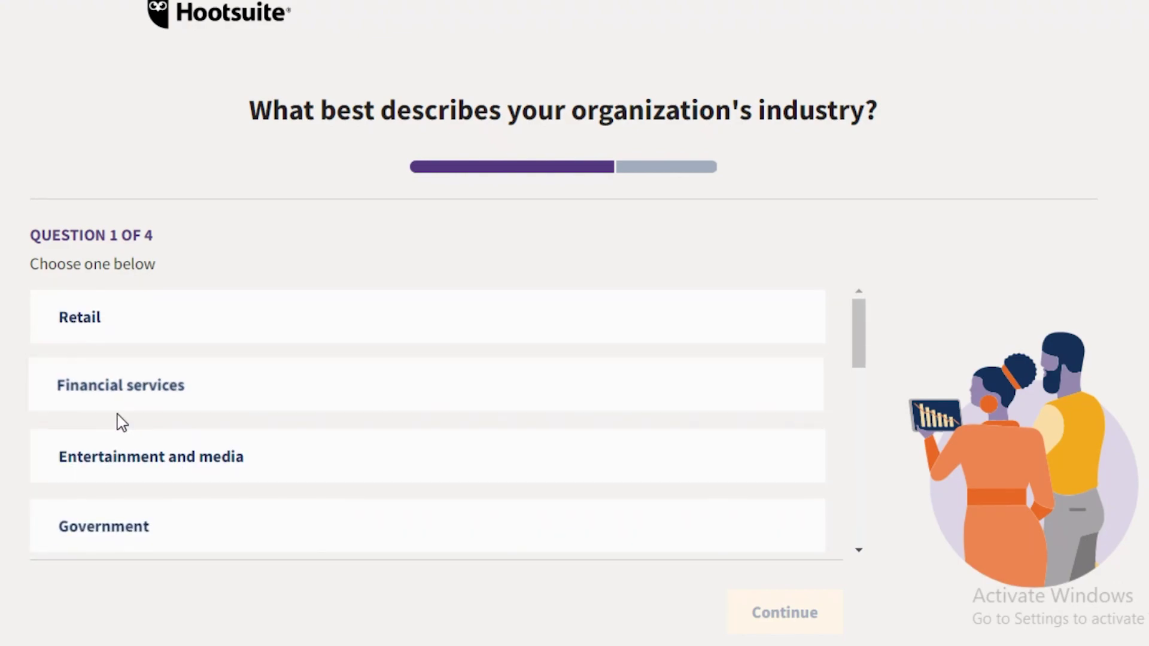
{"action": "left_click", "coordinate": [117, 451]}
{"action": "scroll", "coordinate": [712, 543], "scroll_direction": "down", "scroll_amount": 3}
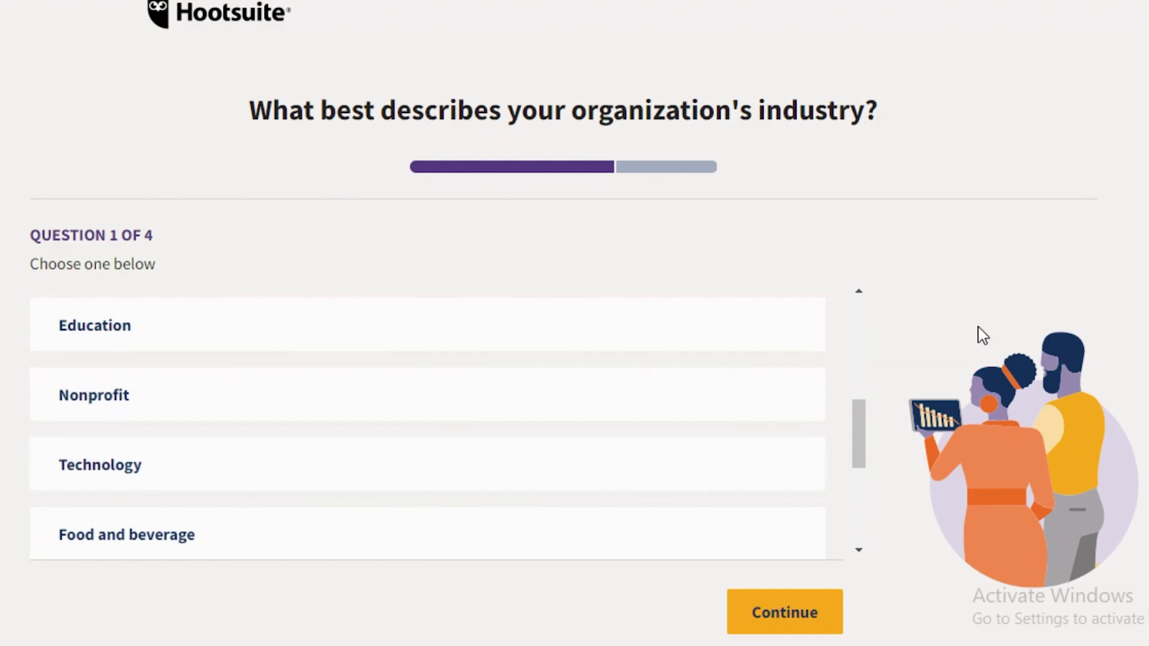
{"action": "left_click", "coordinate": [760, 615]}
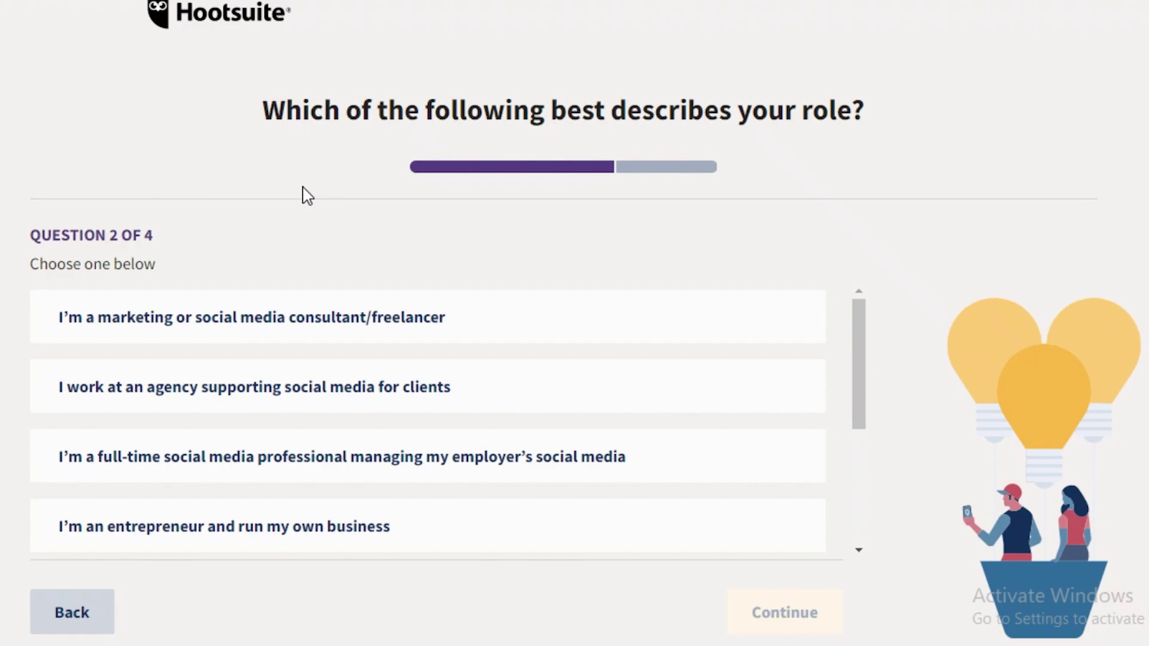
Answer the survey: entrepreneur role, just checking out Hootsuite, 2-3 people managing social media
{"action": "left_click", "coordinate": [231, 527]}
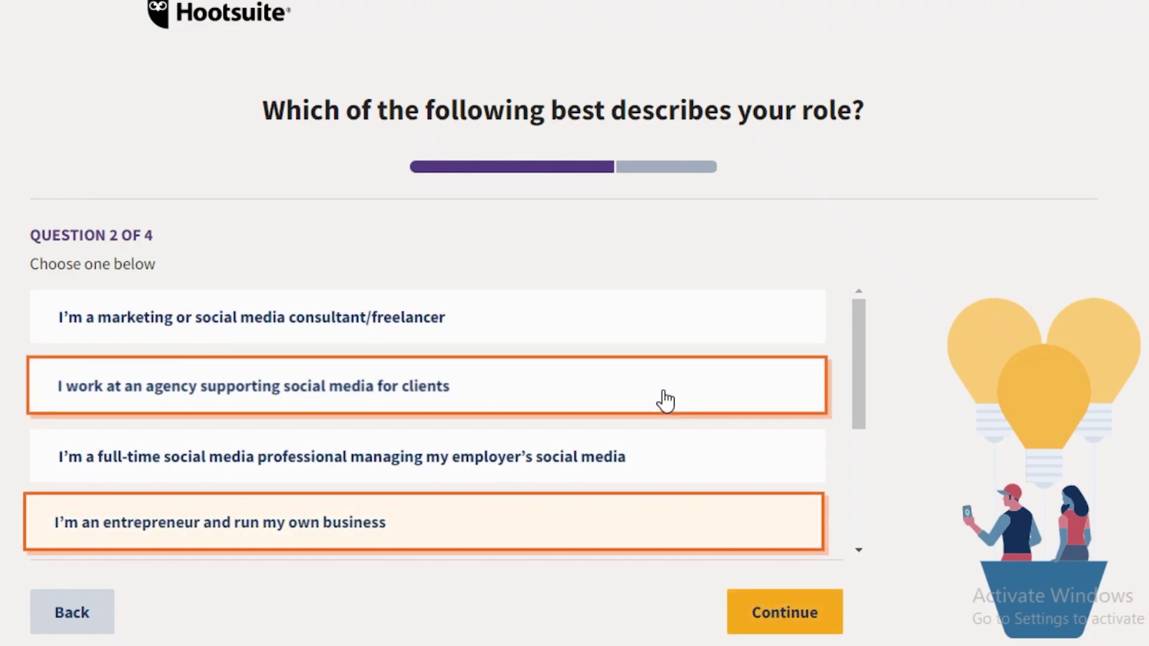
{"action": "scroll", "coordinate": [688, 422], "scroll_direction": "down", "scroll_amount": 4}
{"action": "left_click", "coordinate": [795, 607]}
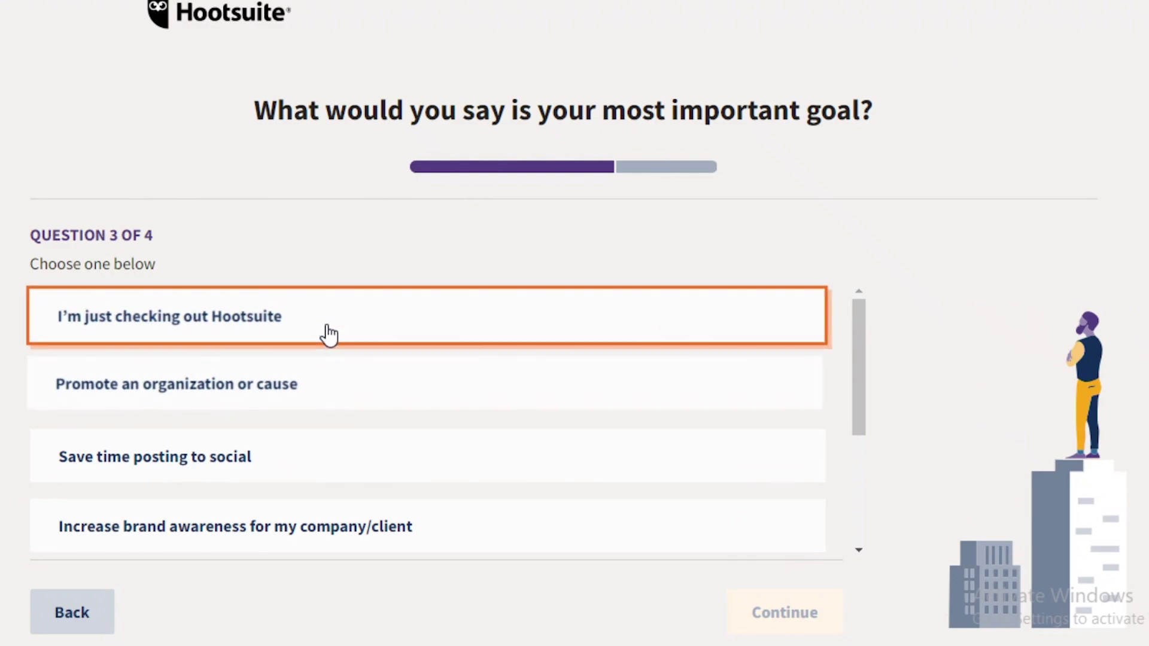
{"action": "left_click", "coordinate": [329, 333]}
{"action": "left_click", "coordinate": [784, 613]}
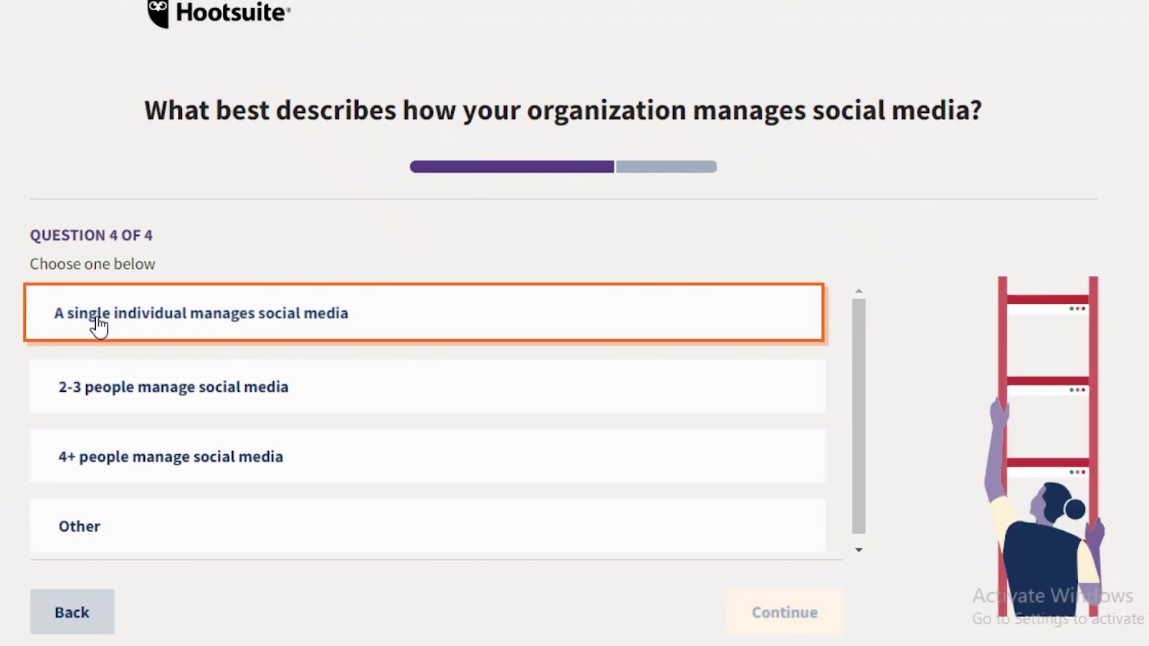
{"action": "left_click", "coordinate": [116, 401]}
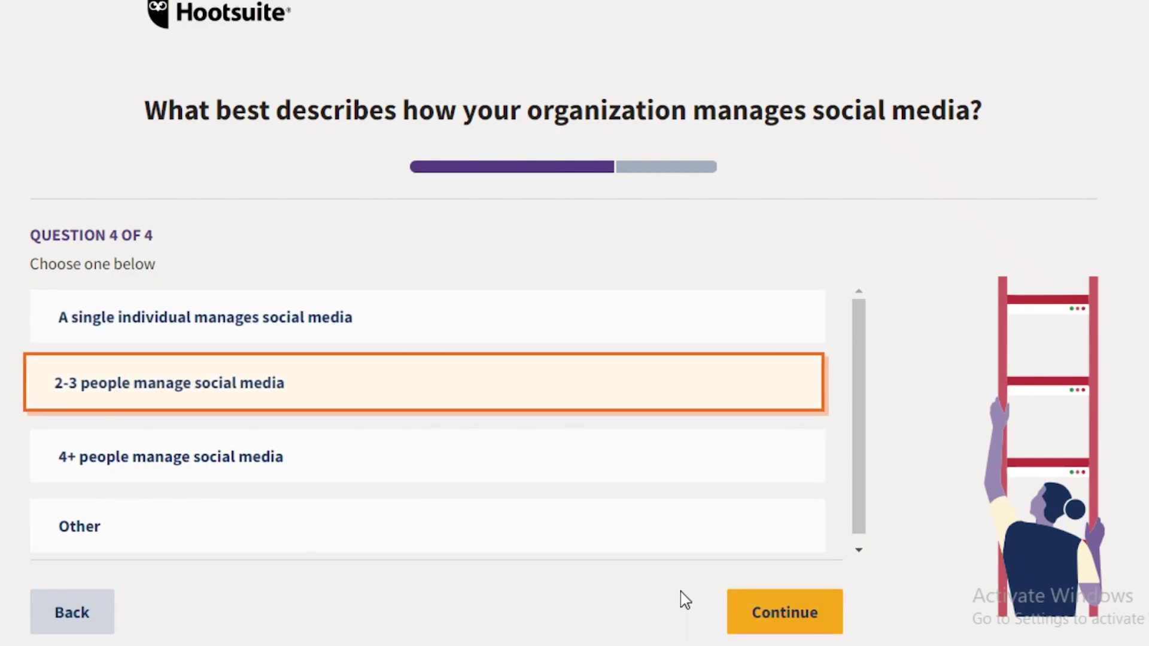
{"action": "left_click", "coordinate": [761, 603]}
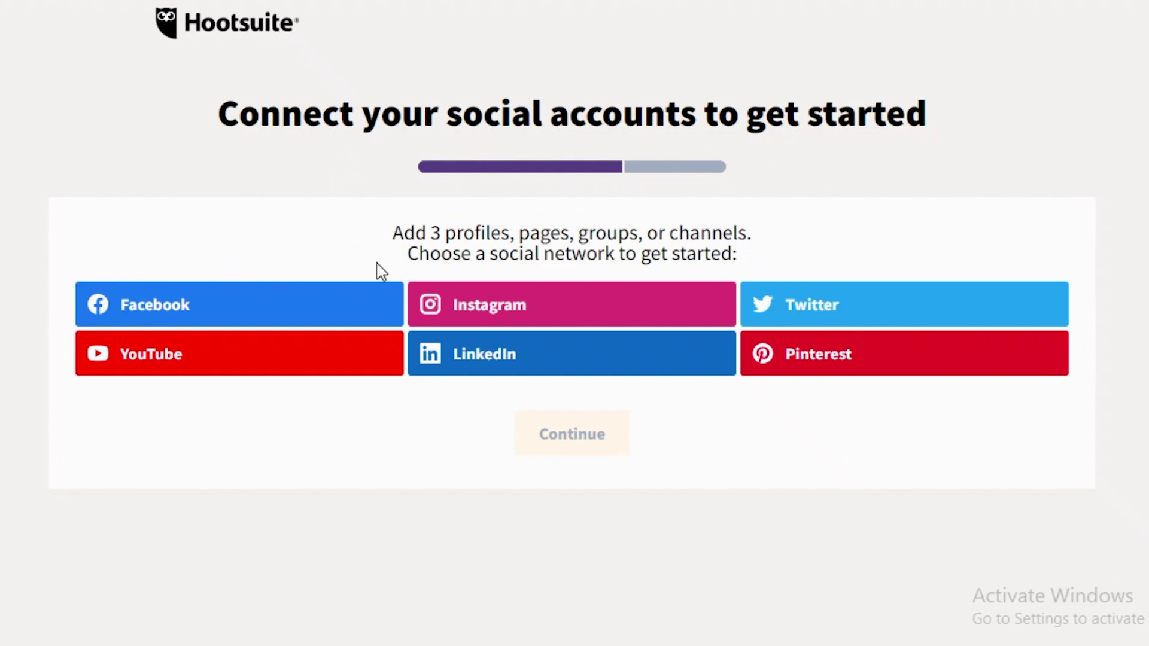
Link Facebook as the signed-in user and grant Hootsuite the requested Page permissions
{"action": "left_click", "coordinate": [314, 307]}
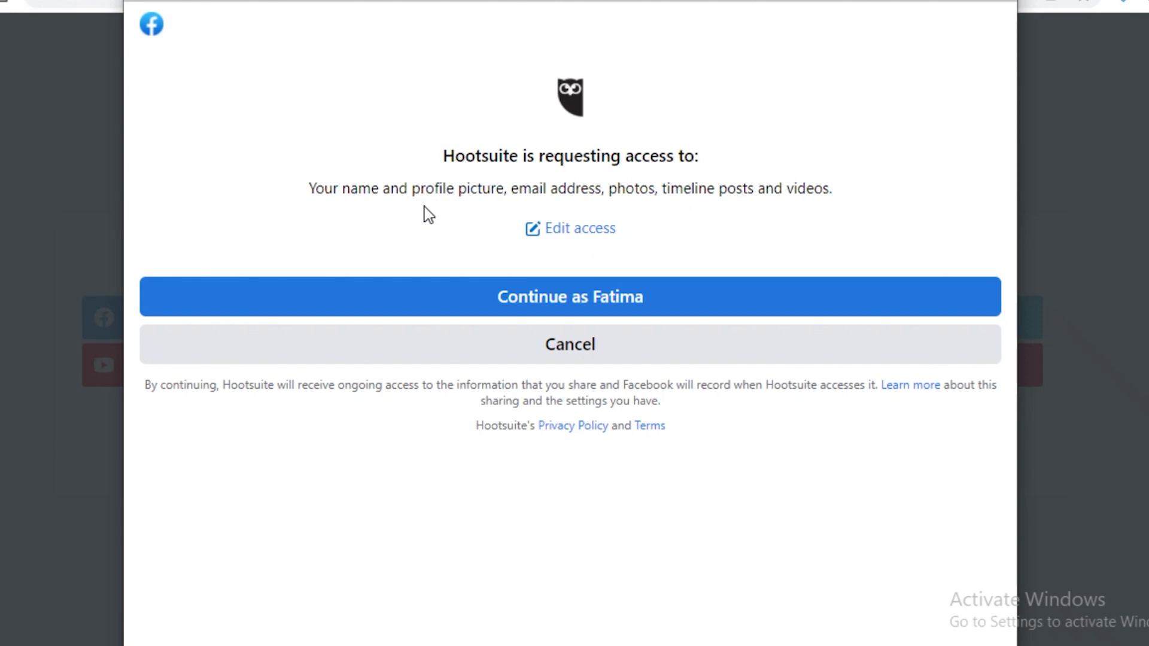
{"action": "left_click", "coordinate": [414, 311]}
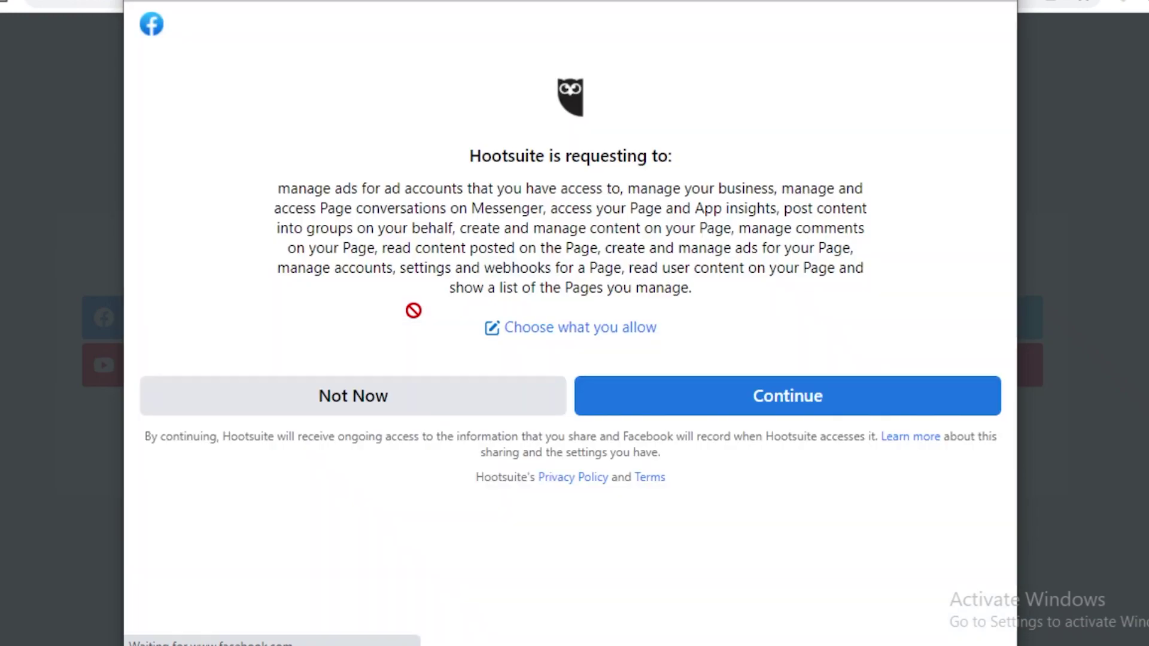
{"action": "left_click", "coordinate": [765, 388]}
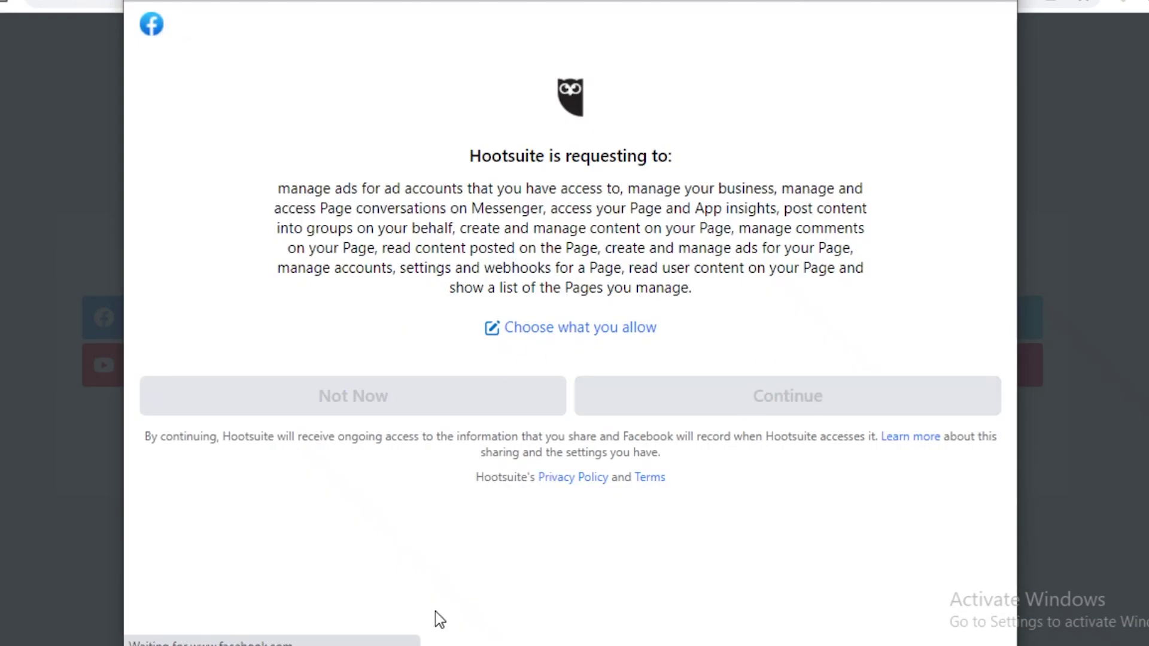
{"action": "scroll", "coordinate": [565, 317], "scroll_direction": "down", "scroll_amount": 8}
{"action": "scroll", "coordinate": [597, 192], "scroll_direction": "up", "scroll_amount": 3}
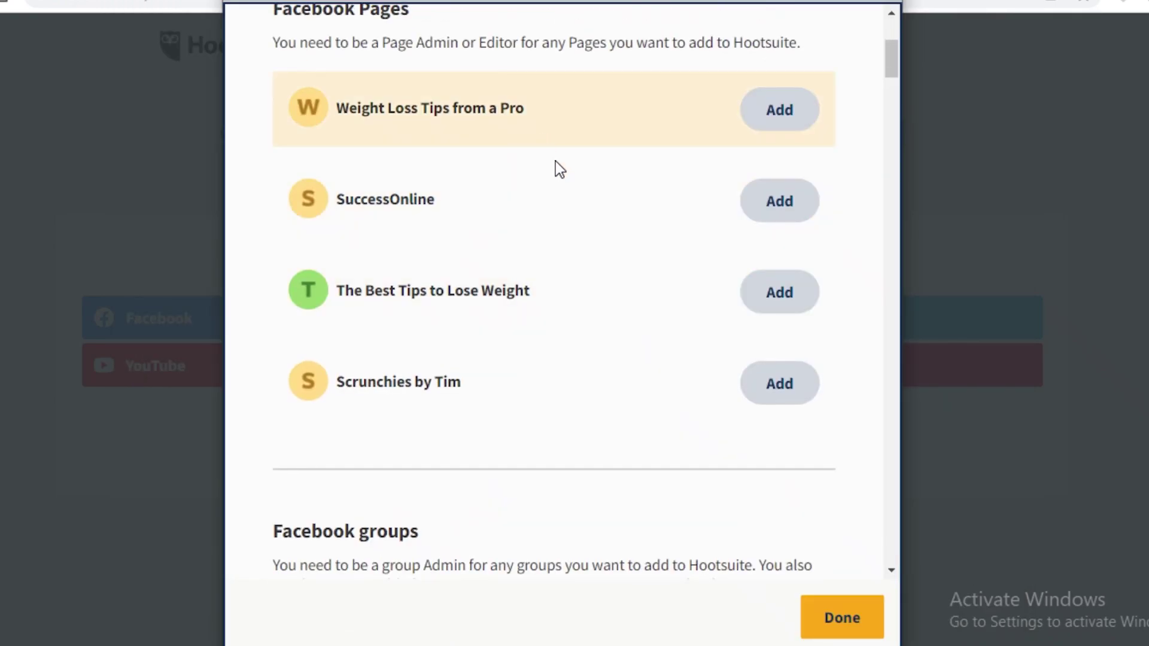
Add the Weight Loss Tips from a Pro Page, skip ad accounts, and dismiss the setup warning
{"action": "scroll", "coordinate": [537, 136], "scroll_direction": "up", "scroll_amount": 5}
{"action": "scroll", "coordinate": [556, 144], "scroll_direction": "down", "scroll_amount": 2}
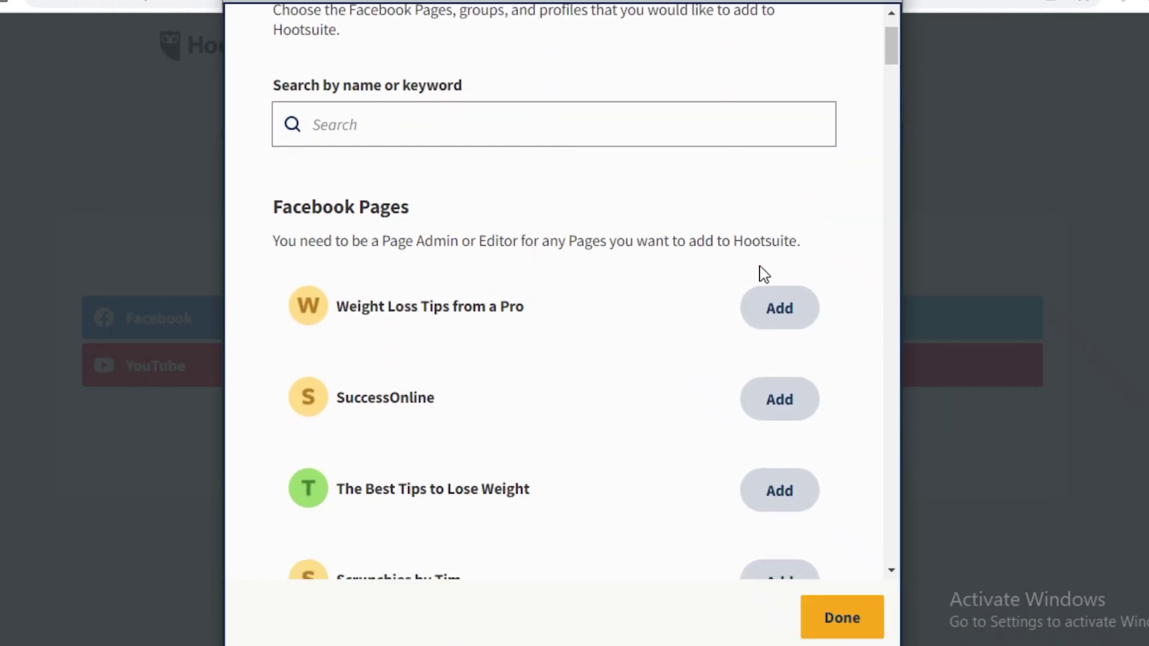
{"action": "left_click", "coordinate": [779, 317]}
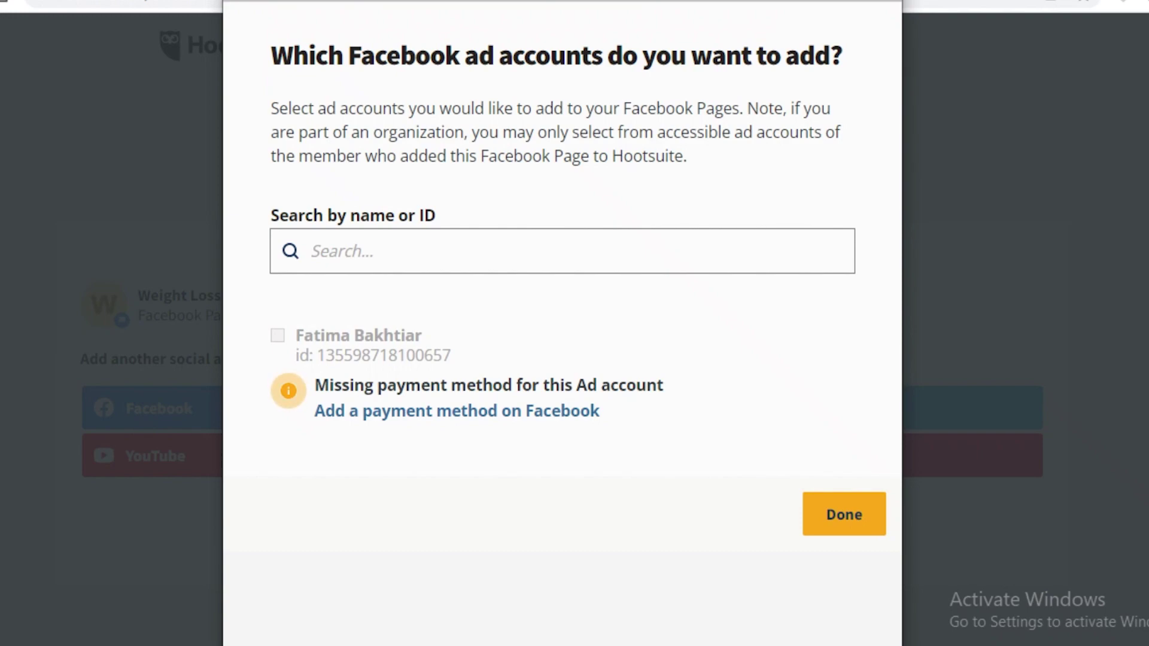
{"action": "left_click", "coordinate": [920, 518]}
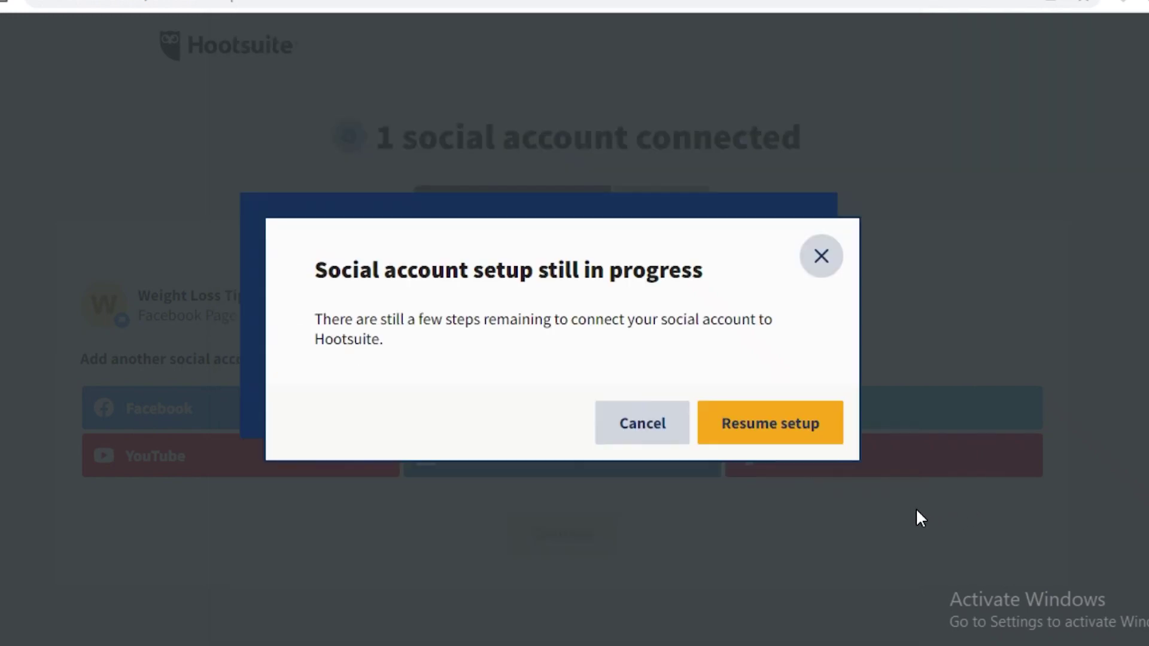
{"action": "left_click", "coordinate": [663, 435]}
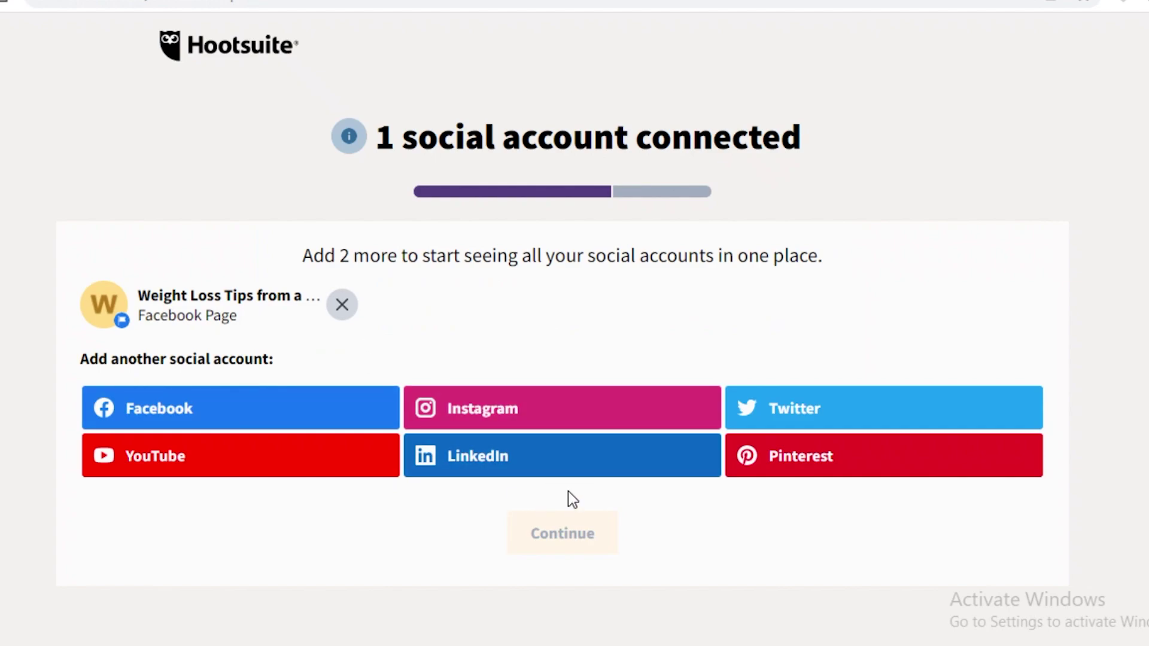
Add the SuccessOnline and The Best Tips to Lose Weight Pages without ad accounts, then continue
{"action": "left_click", "coordinate": [339, 426]}
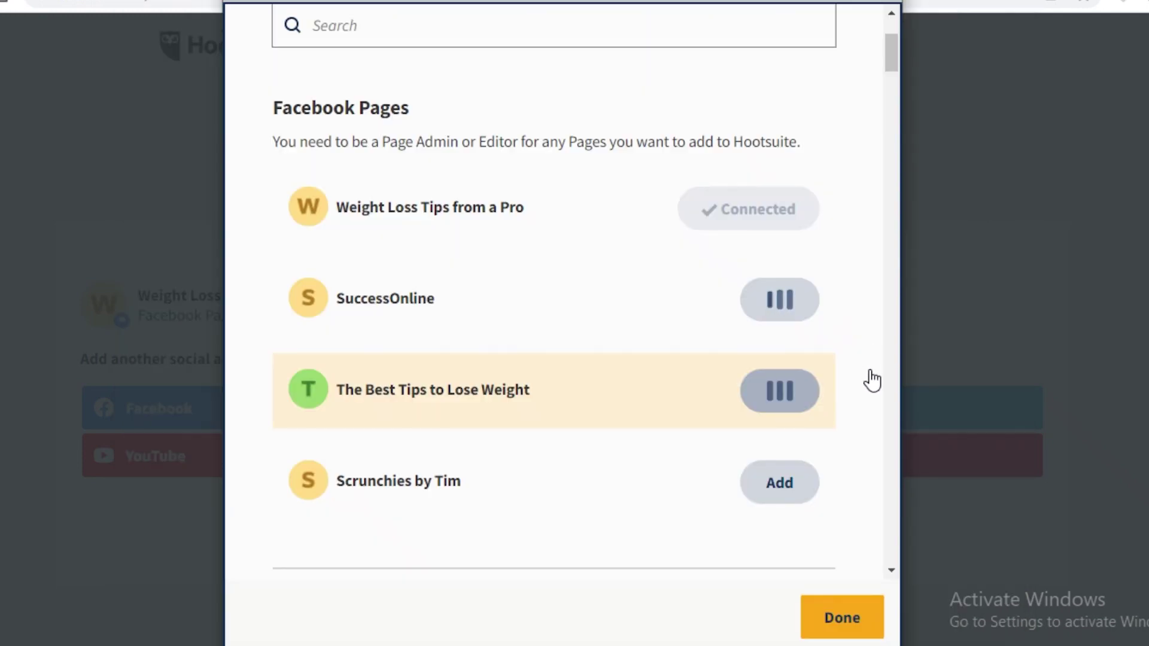
{"action": "left_click", "coordinate": [867, 620]}
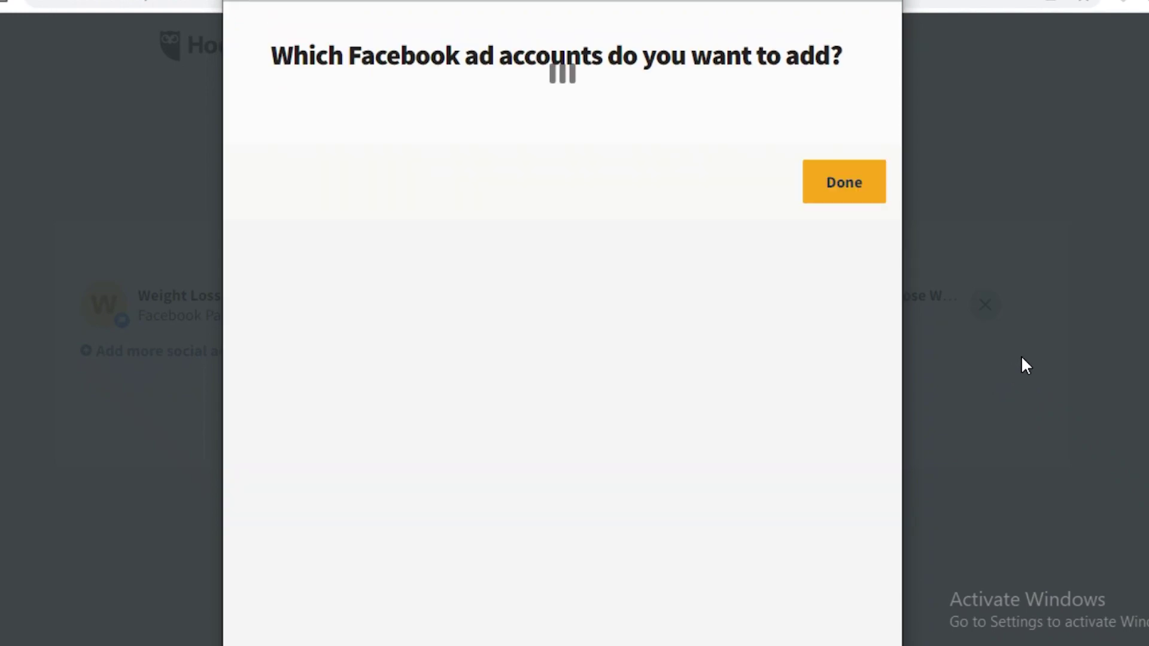
{"action": "left_click", "coordinate": [365, 247]}
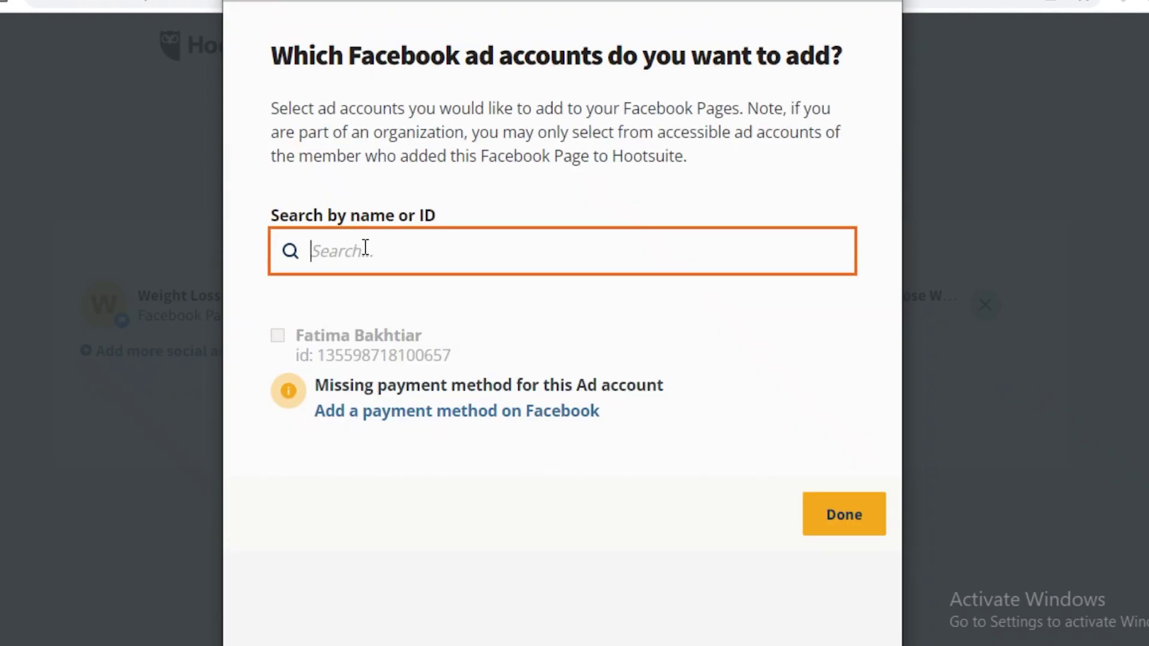
{"action": "left_click", "coordinate": [820, 513]}
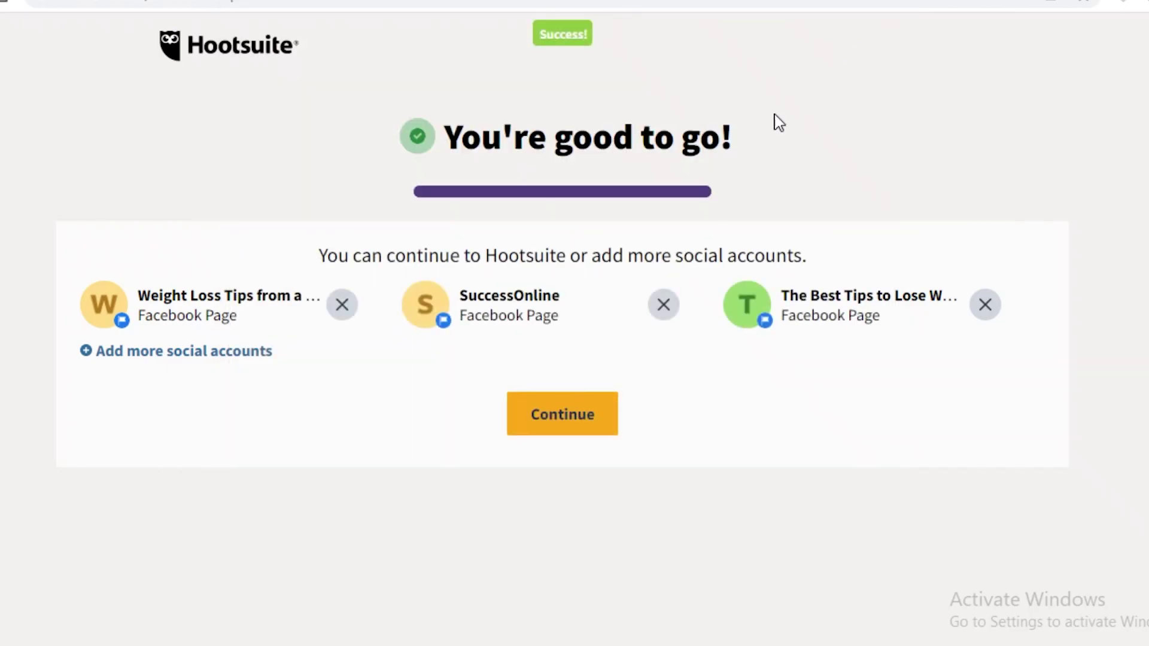
{"action": "left_click", "coordinate": [565, 417]}
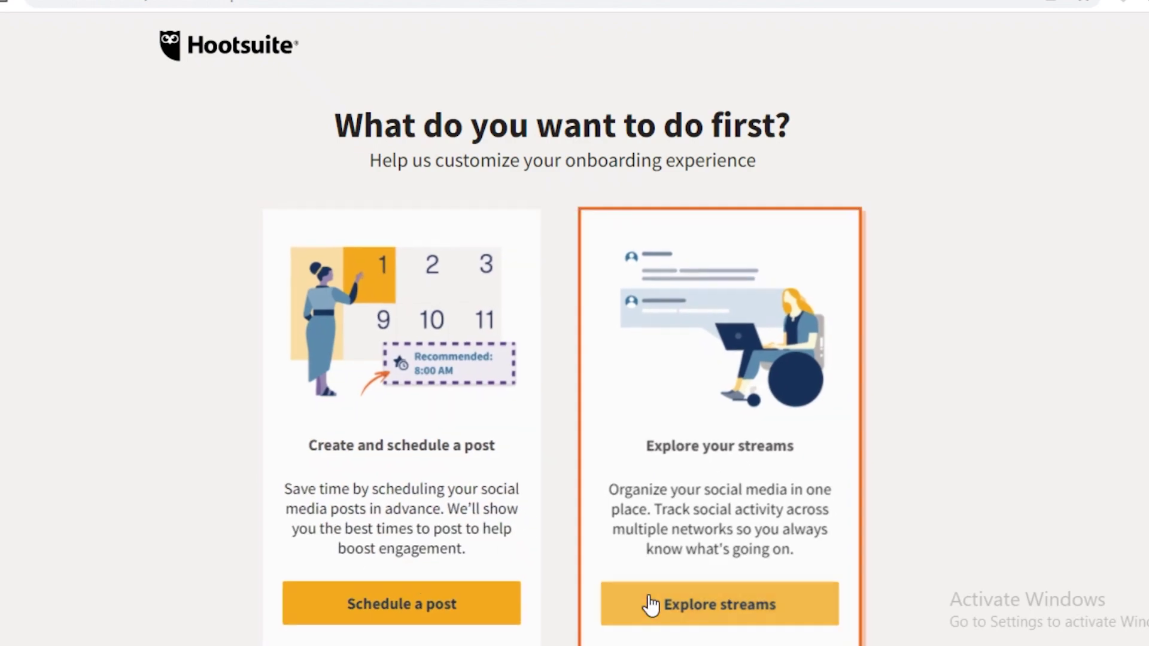
Choose Explore streams, close the monitor content panel, and go to the Streams dashboard
{"action": "left_click", "coordinate": [706, 603]}
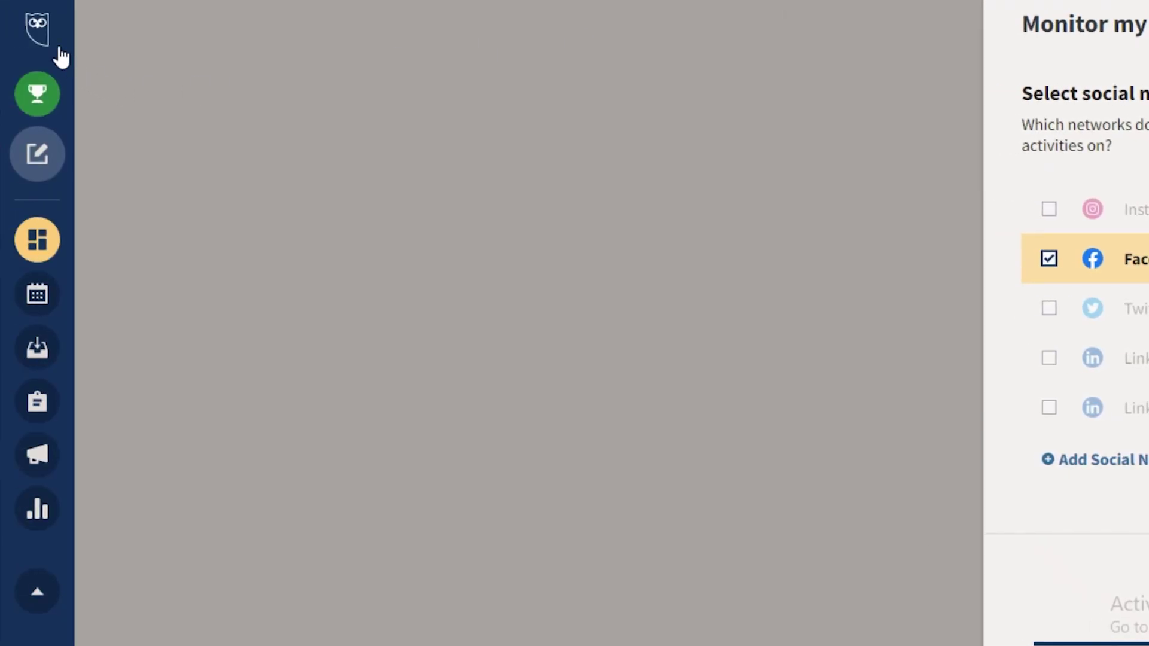
{"action": "left_click", "coordinate": [26, 227]}
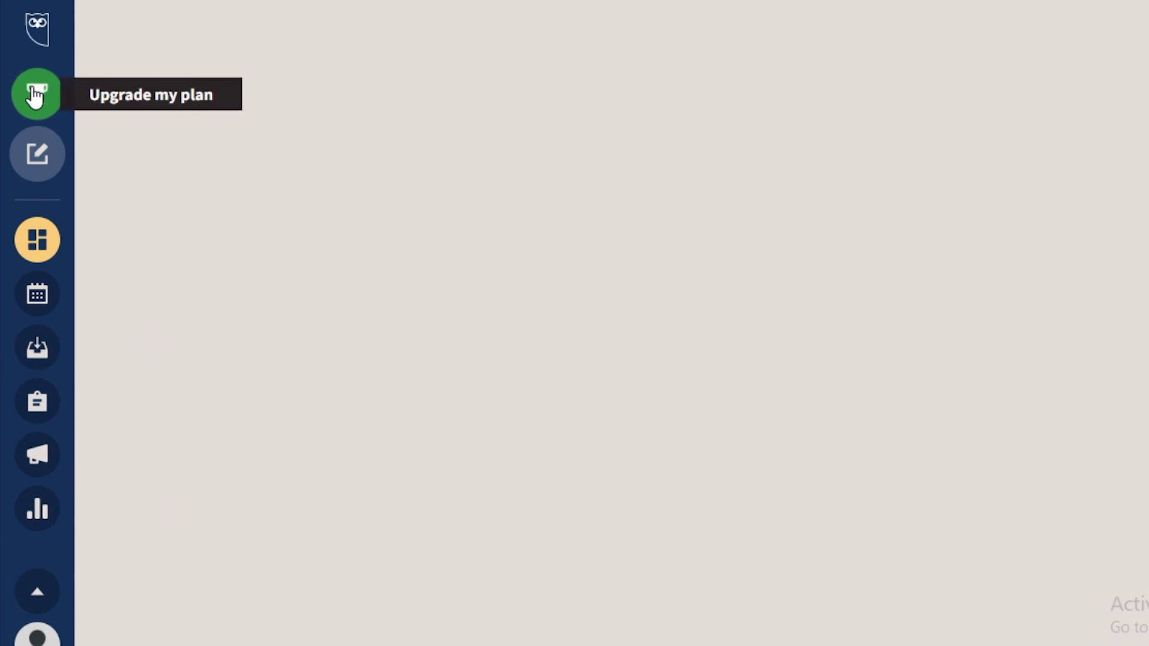
{"action": "left_click", "coordinate": [42, 151]}
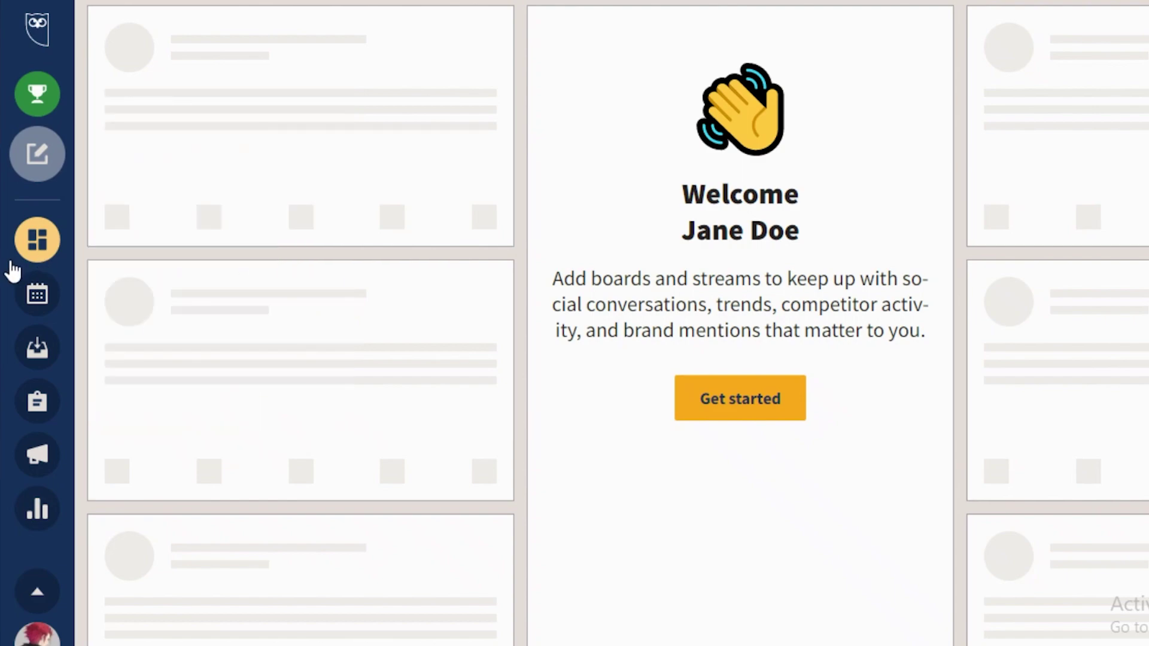
{"action": "left_click", "coordinate": [37, 242]}
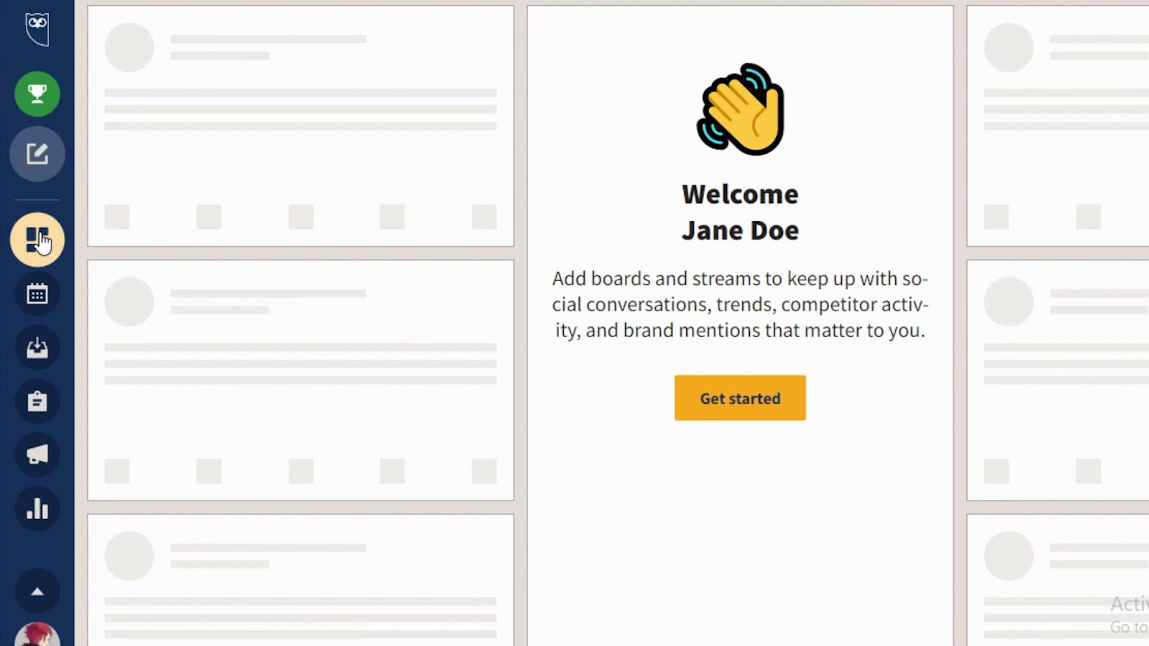
Add a Monitor my own content board with a My Posts stream for Weight Loss Tips from a Pro
{"action": "left_click", "coordinate": [725, 392]}
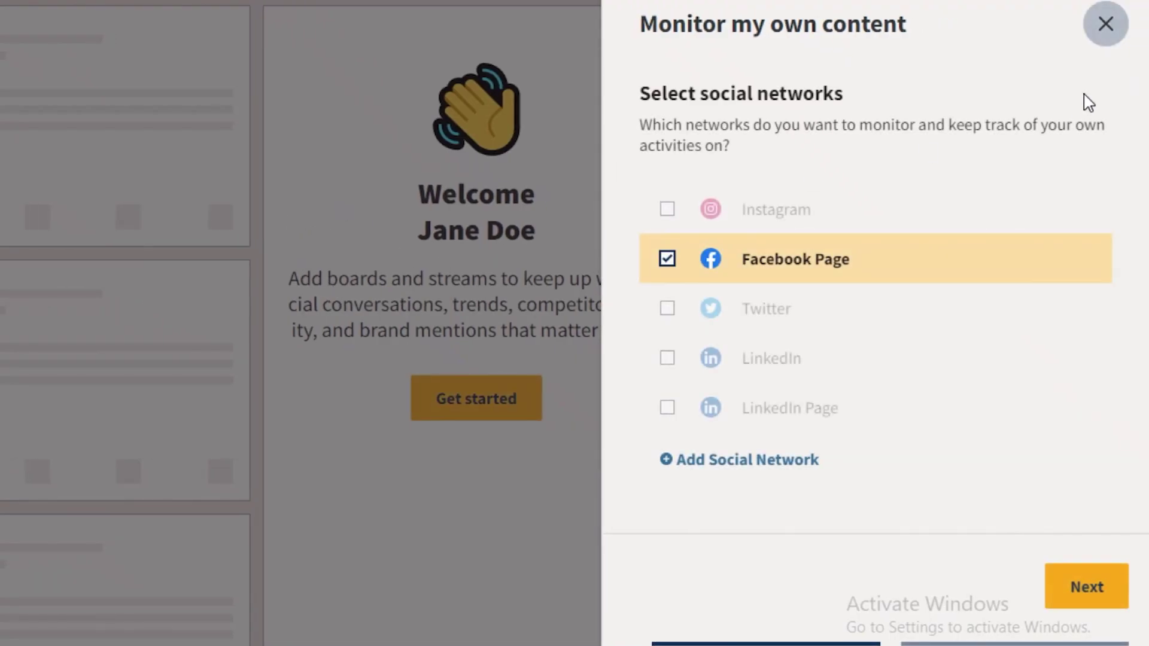
{"action": "left_click", "coordinate": [1087, 602]}
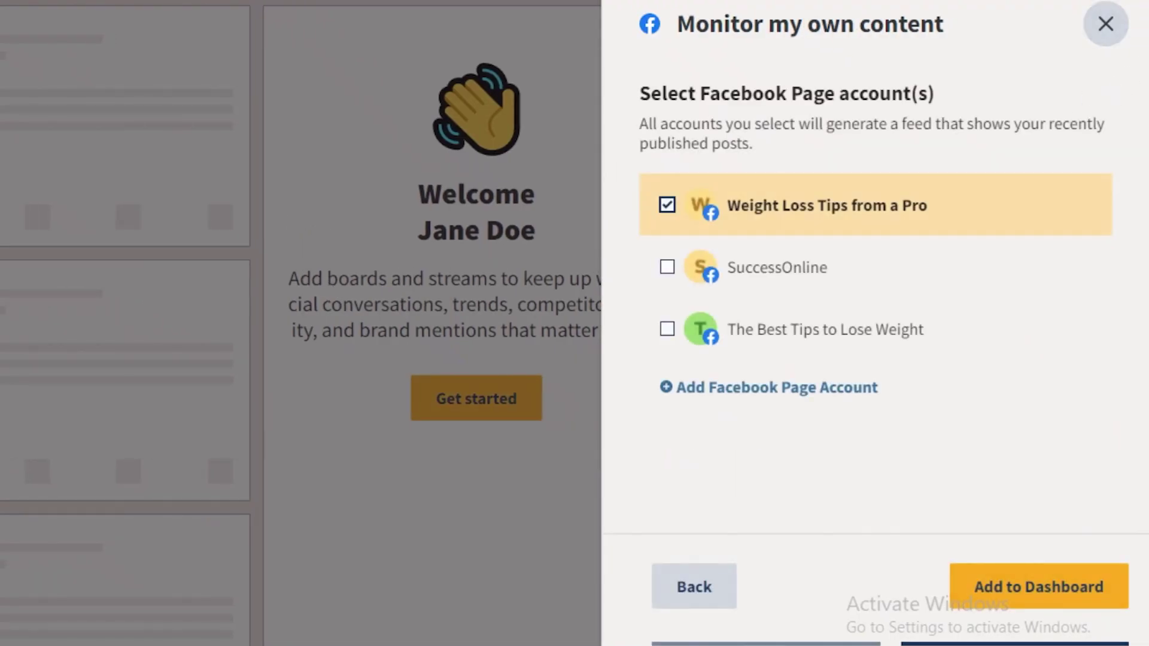
{"action": "left_click", "coordinate": [995, 585]}
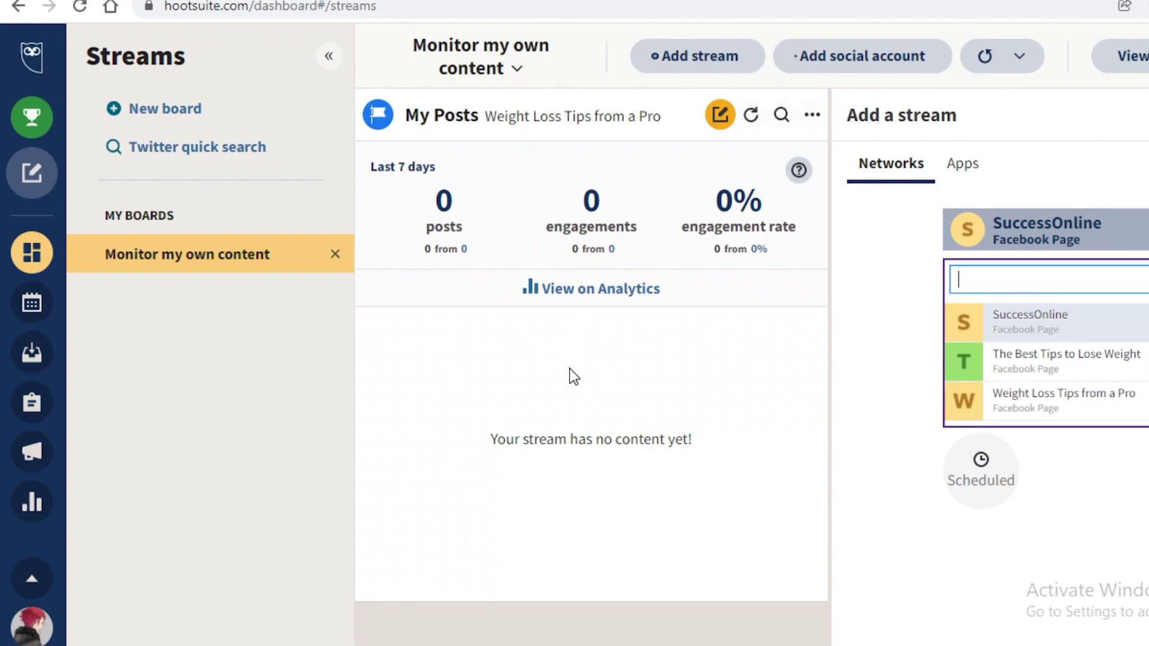
Set the new stream's account to The Best Tips to Lose Weight, then open the Publisher Planner
{"action": "key", "text": "Escape"}
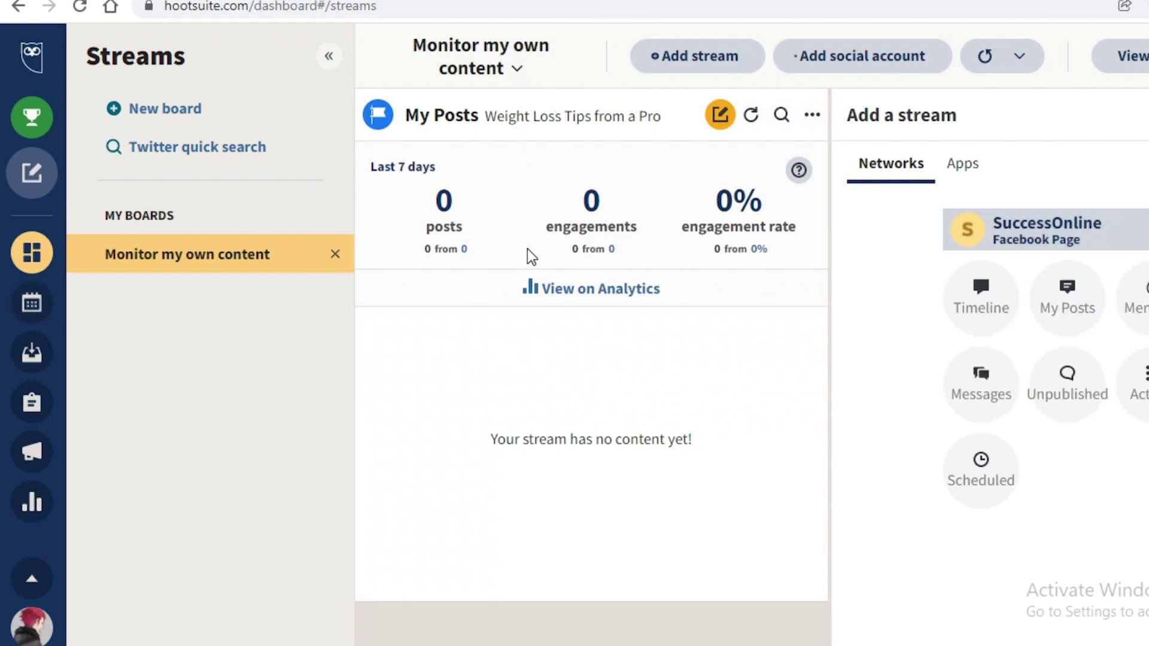
{"action": "left_click", "coordinate": [1010, 242]}
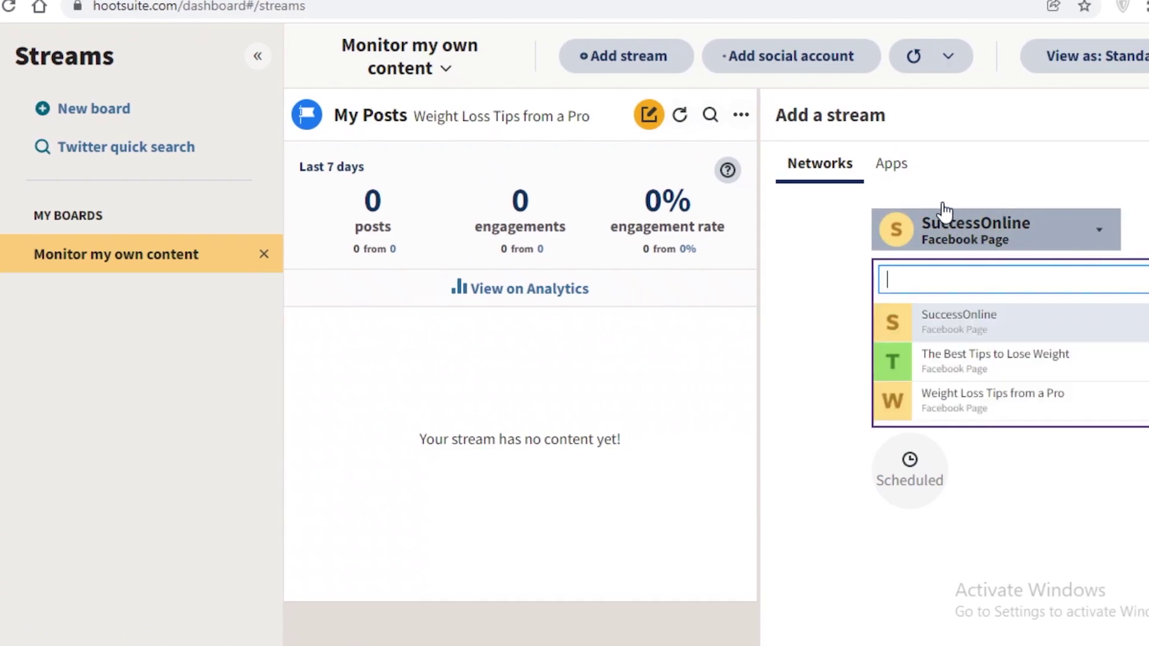
{"action": "left_click", "coordinate": [941, 362]}
{"action": "left_click", "coordinate": [957, 235]}
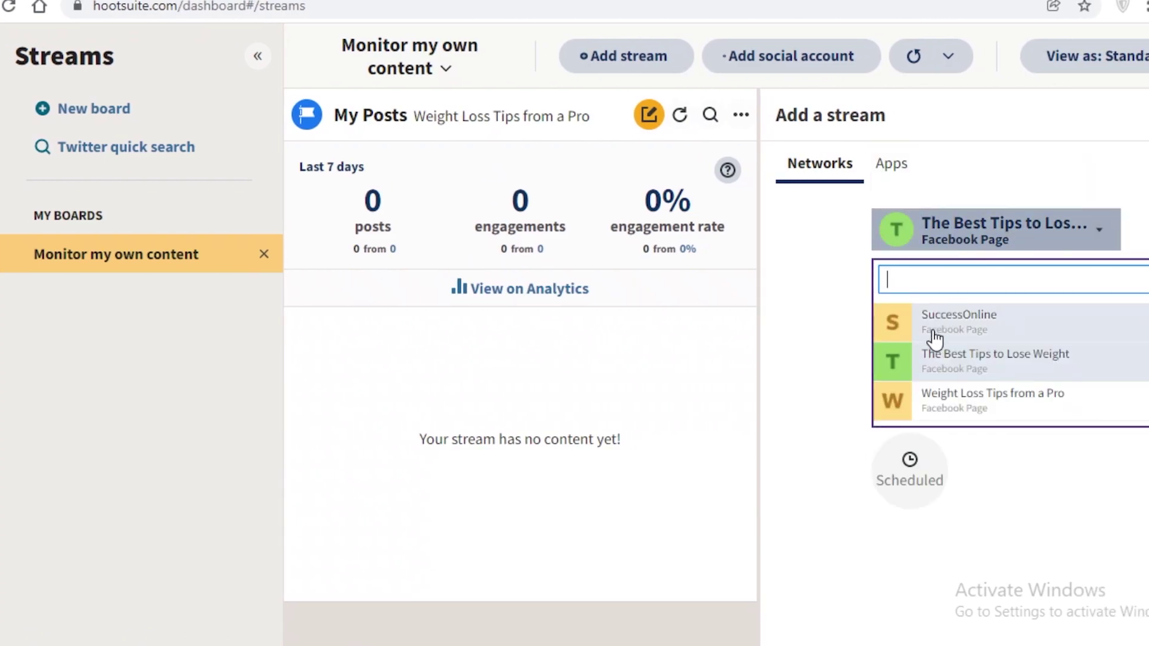
{"action": "left_click", "coordinate": [934, 359]}
{"action": "left_click", "coordinate": [947, 242]}
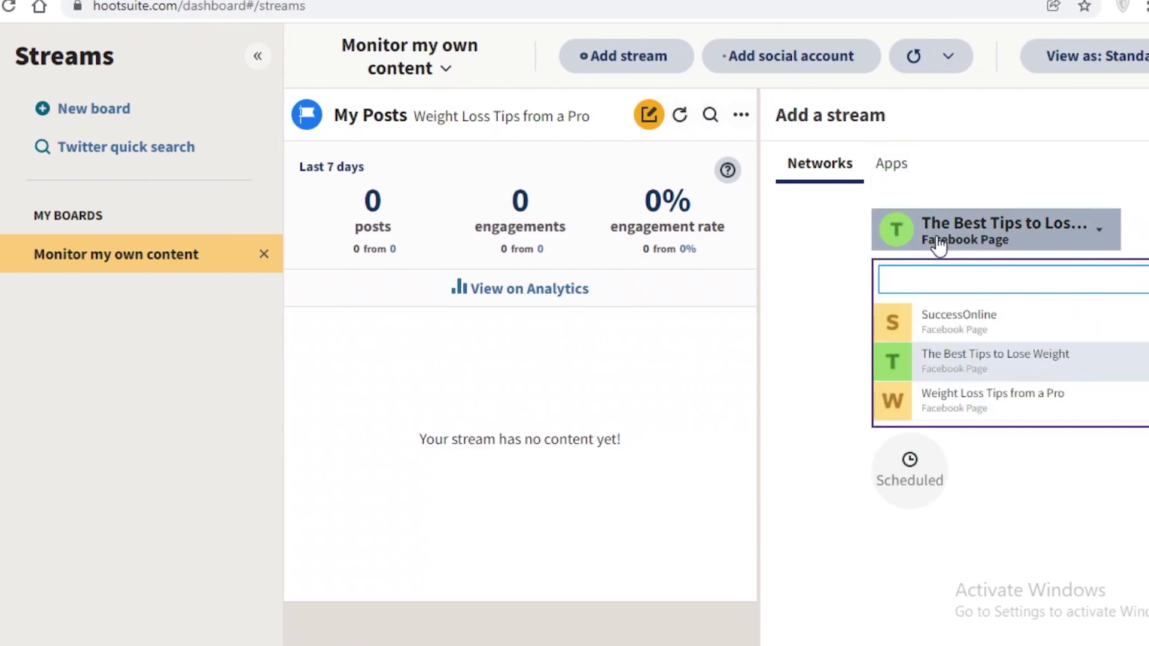
{"action": "left_click", "coordinate": [44, 331]}
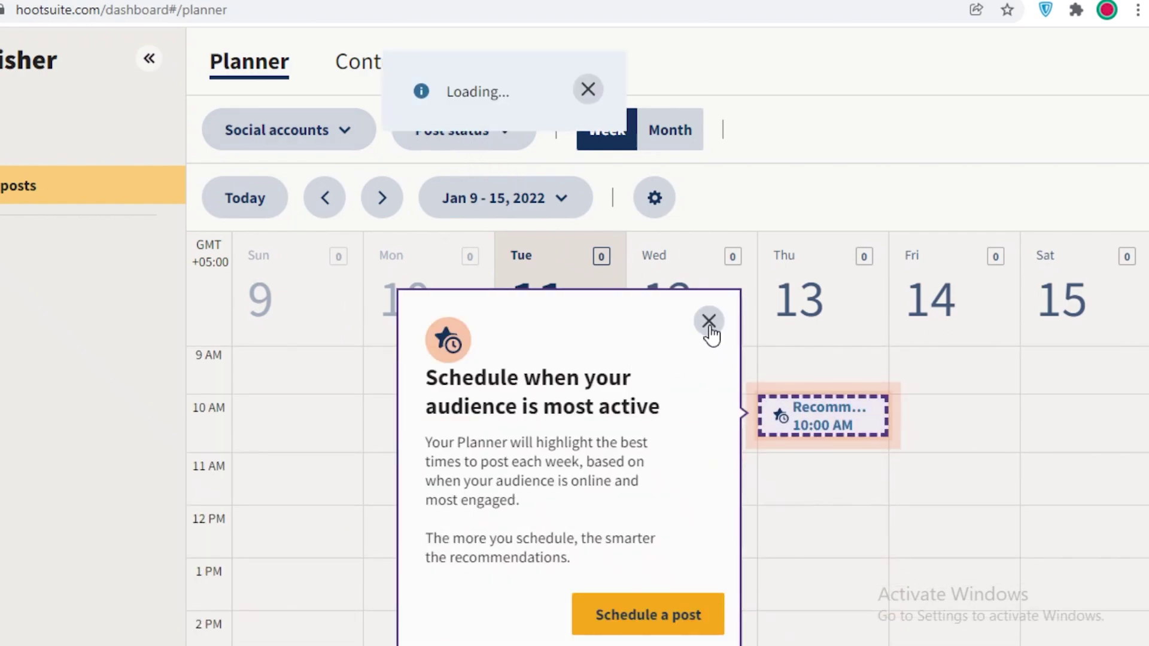
Dismiss the best-posting-times tip, view the Planner by month, check Content drafts, then go to Promote
{"action": "left_click", "coordinate": [709, 321]}
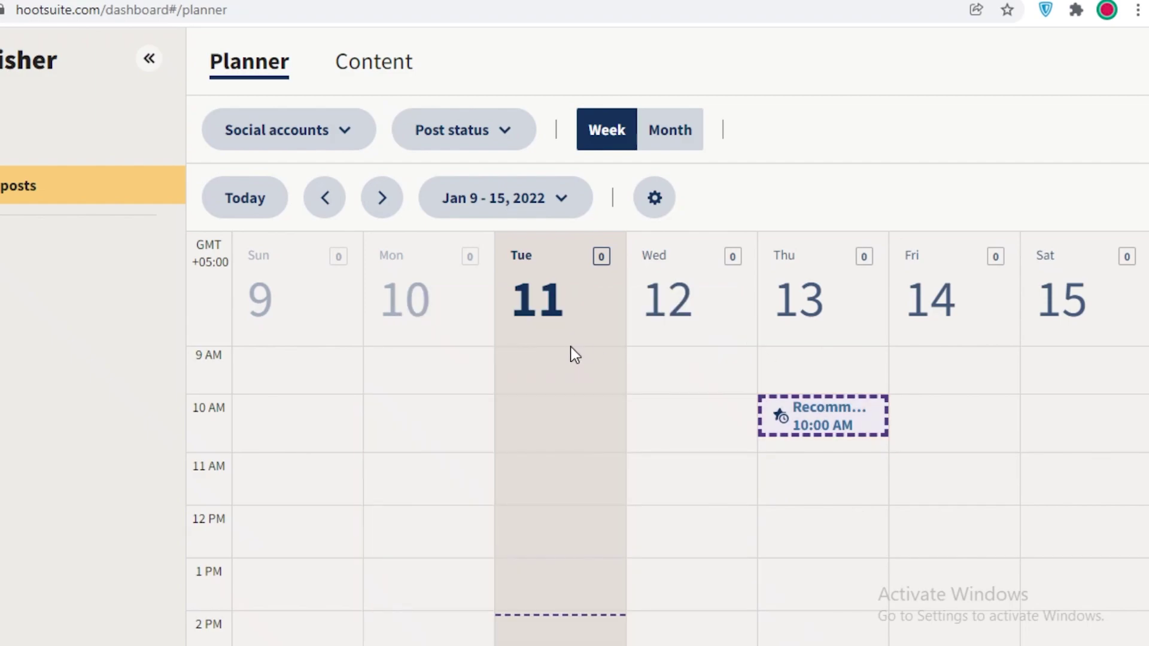
{"action": "left_click", "coordinate": [692, 152]}
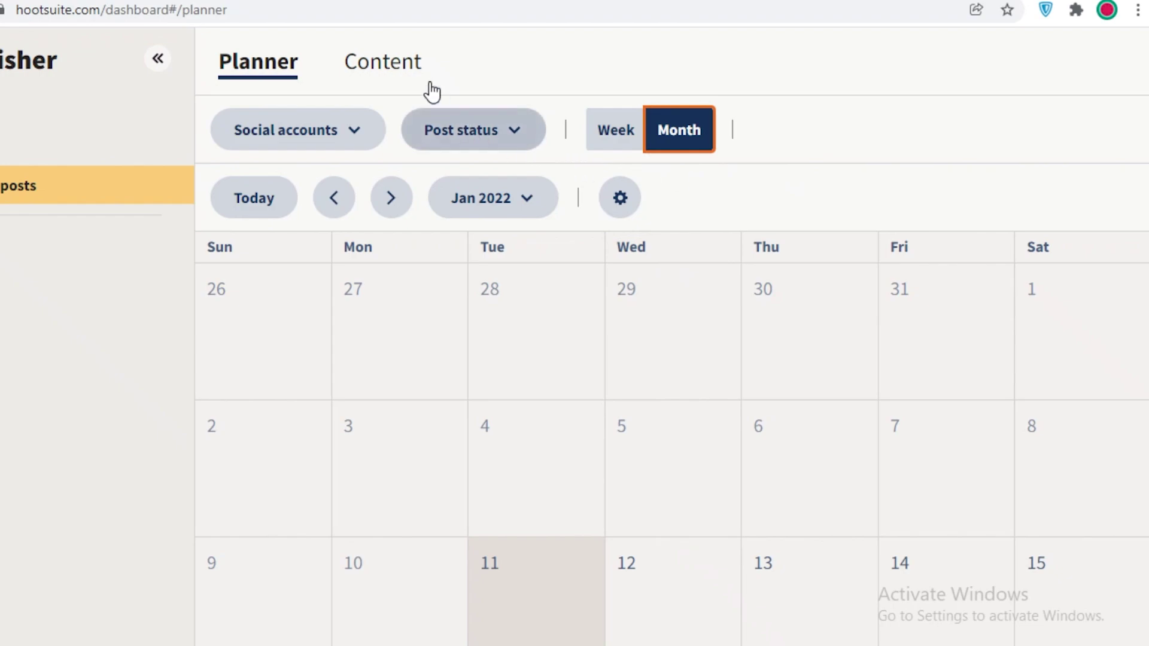
{"action": "left_click", "coordinate": [413, 71]}
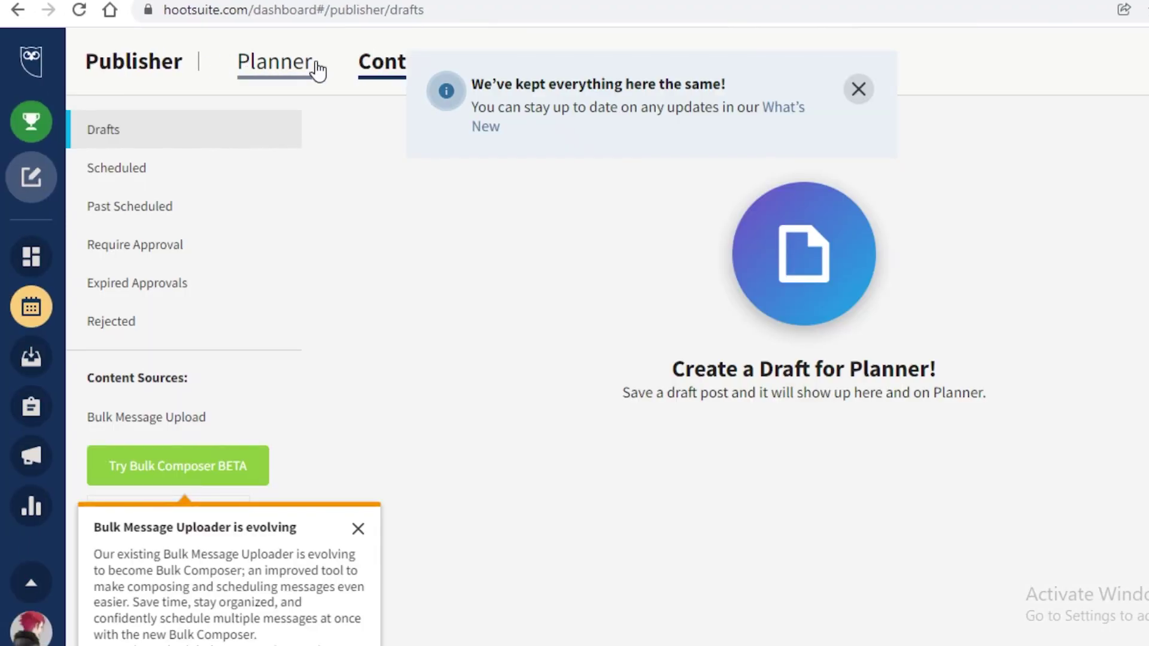
{"action": "left_click", "coordinate": [860, 90]}
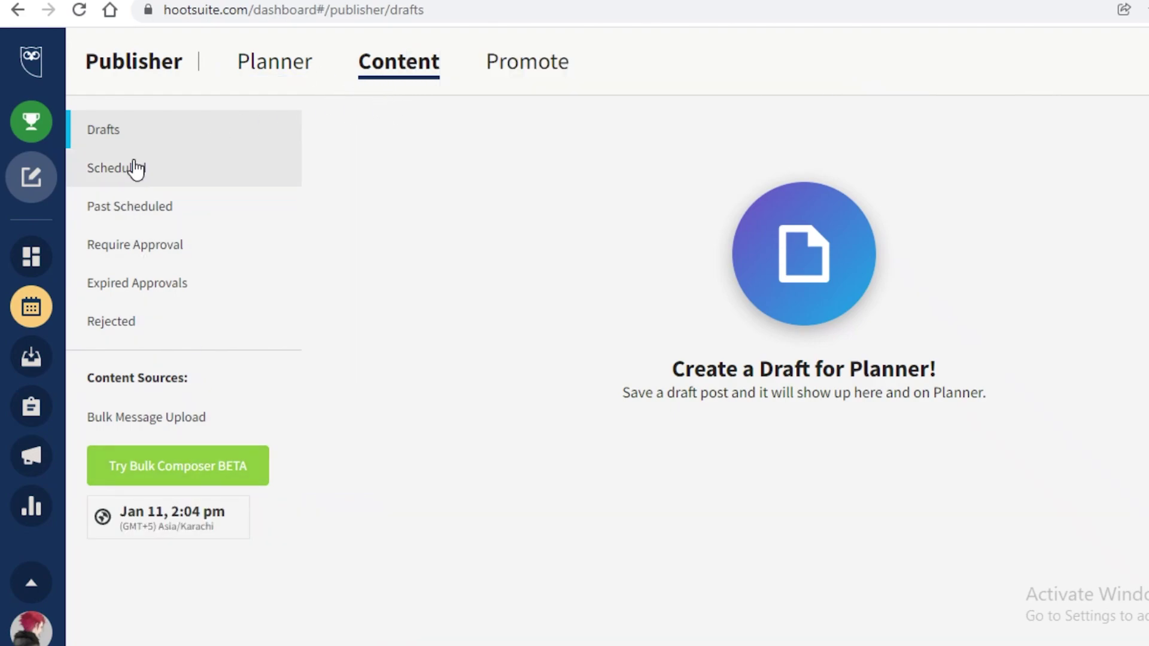
{"action": "left_click", "coordinate": [533, 67]}
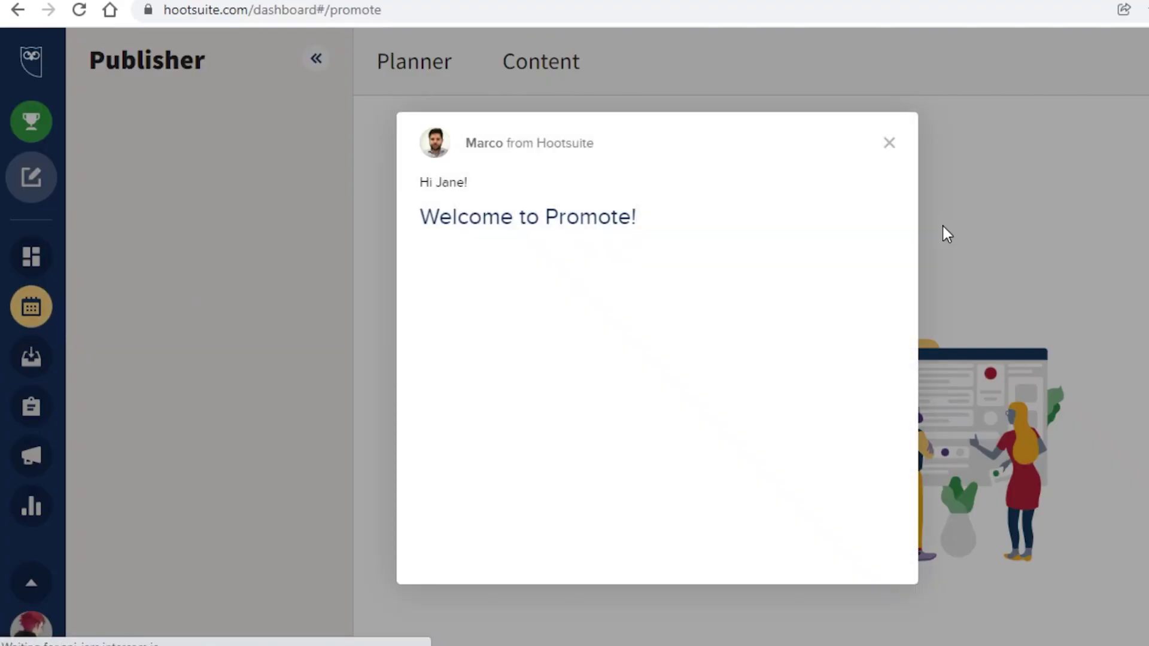
Close the 'Welcome to Promote!' message and switch to the shared Inbox
{"action": "left_click", "coordinate": [885, 145]}
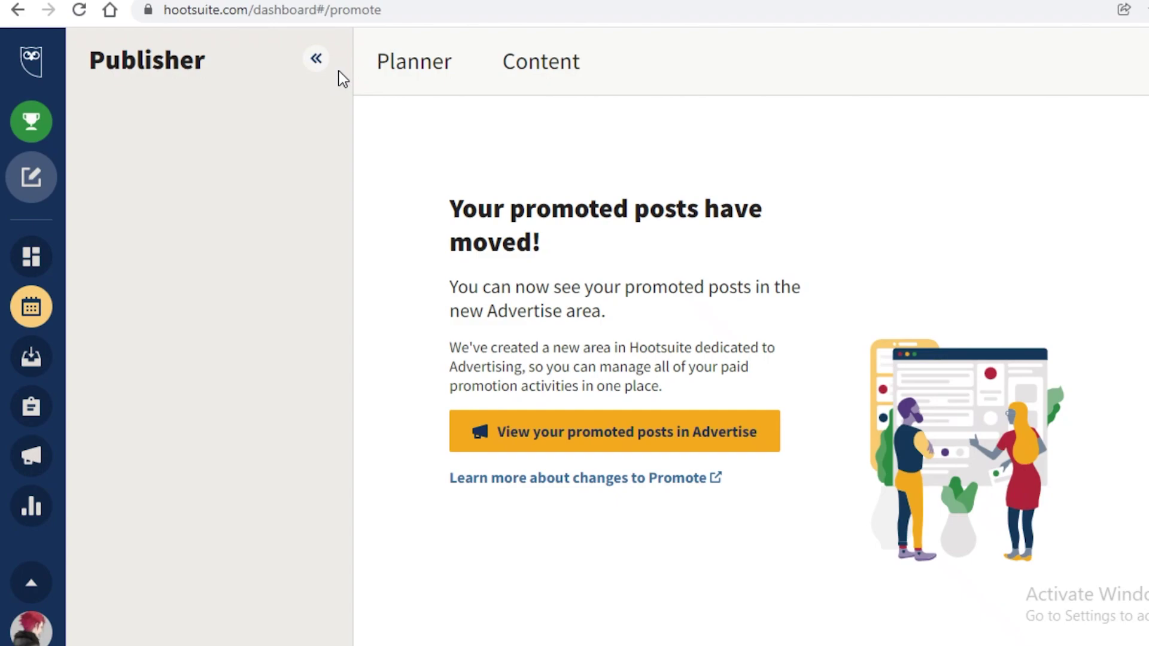
{"action": "left_click", "coordinate": [8, 366]}
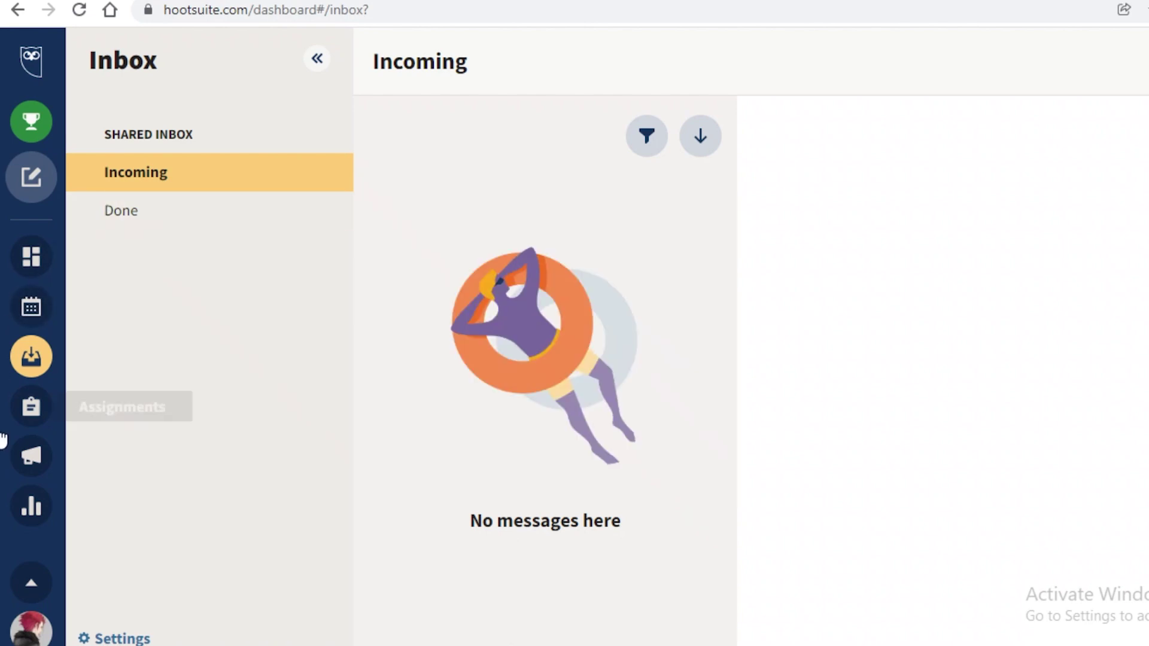
Go to Assignments and dismiss its welcome messages
{"action": "left_click", "coordinate": [38, 403]}
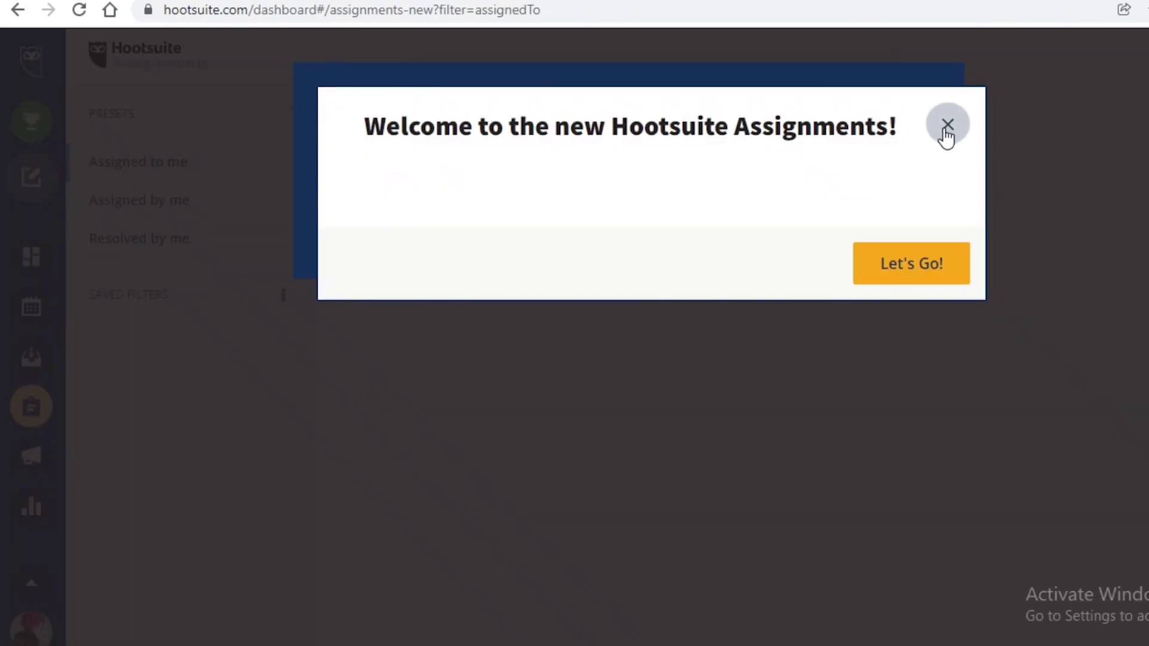
{"action": "left_click", "coordinate": [942, 129]}
{"action": "left_click", "coordinate": [866, 88]}
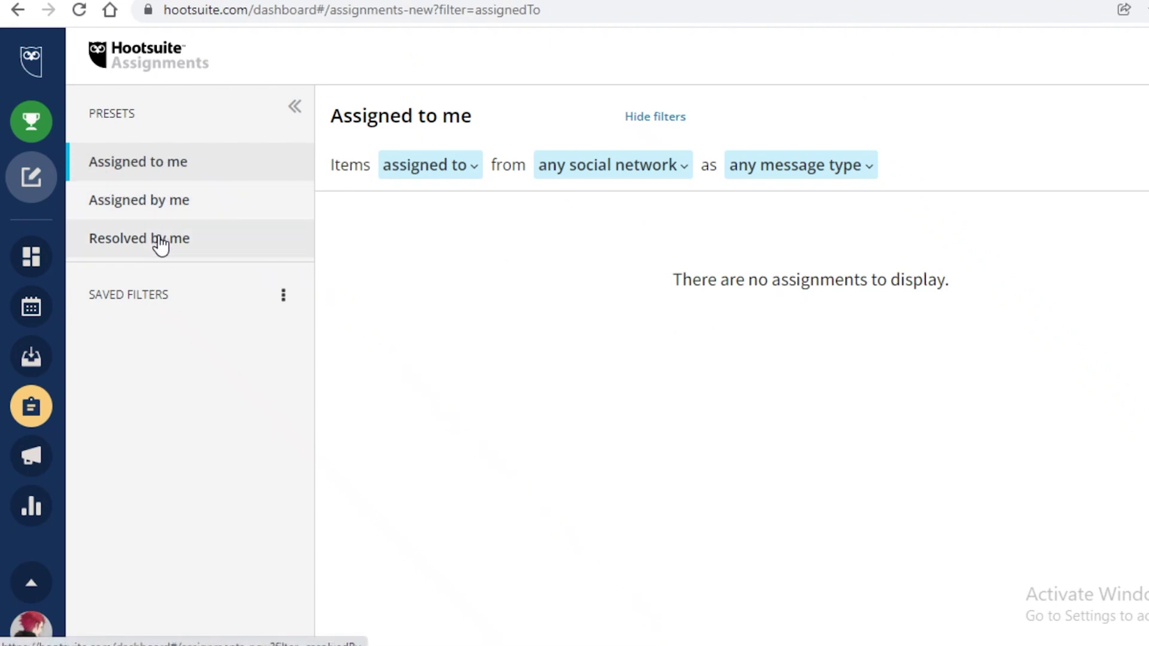
Hide and reshow the assignment filters, check the network and Saved Filters lists, then go to Advertise
{"action": "left_click", "coordinate": [664, 116]}
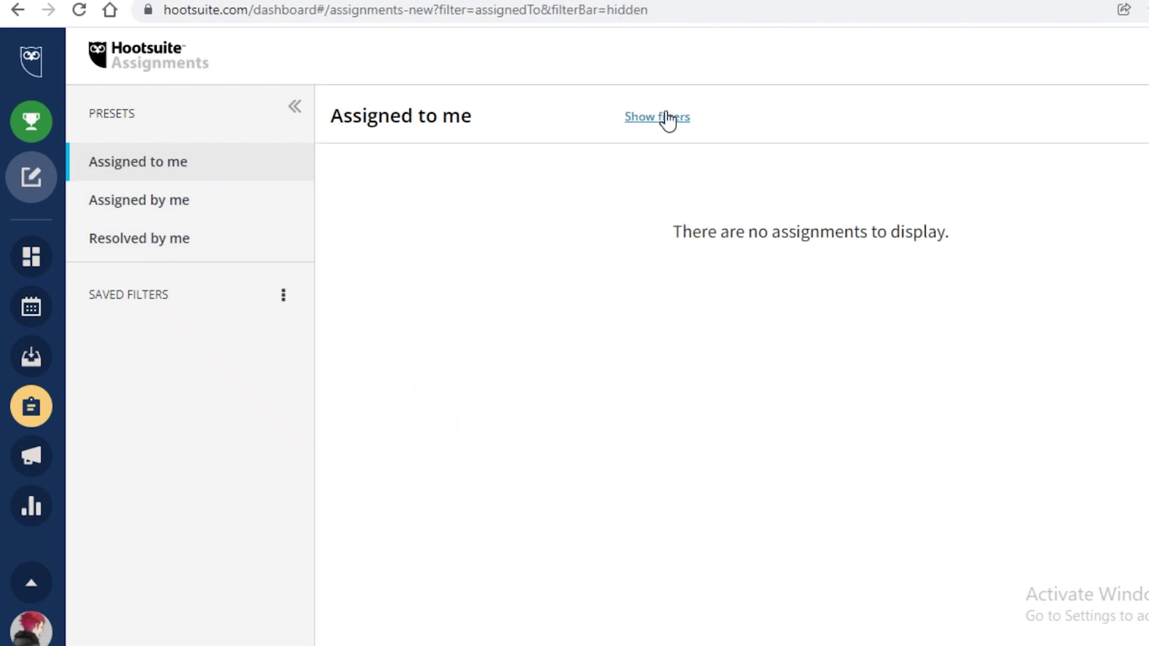
{"action": "left_click", "coordinate": [642, 127]}
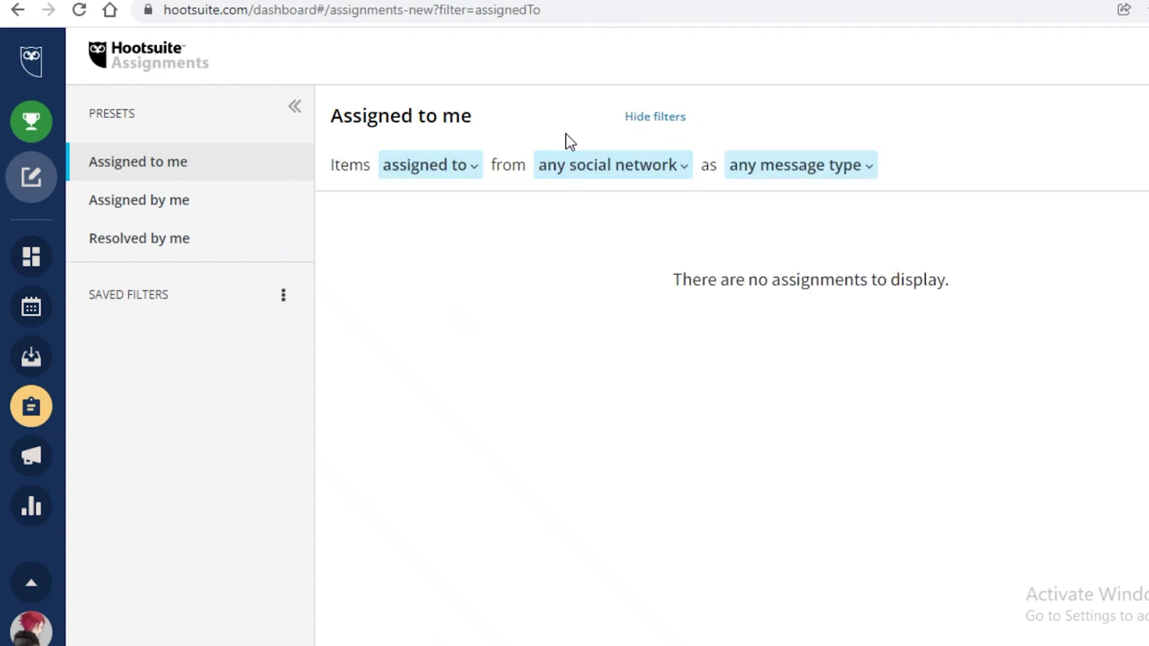
{"action": "left_click", "coordinate": [627, 183]}
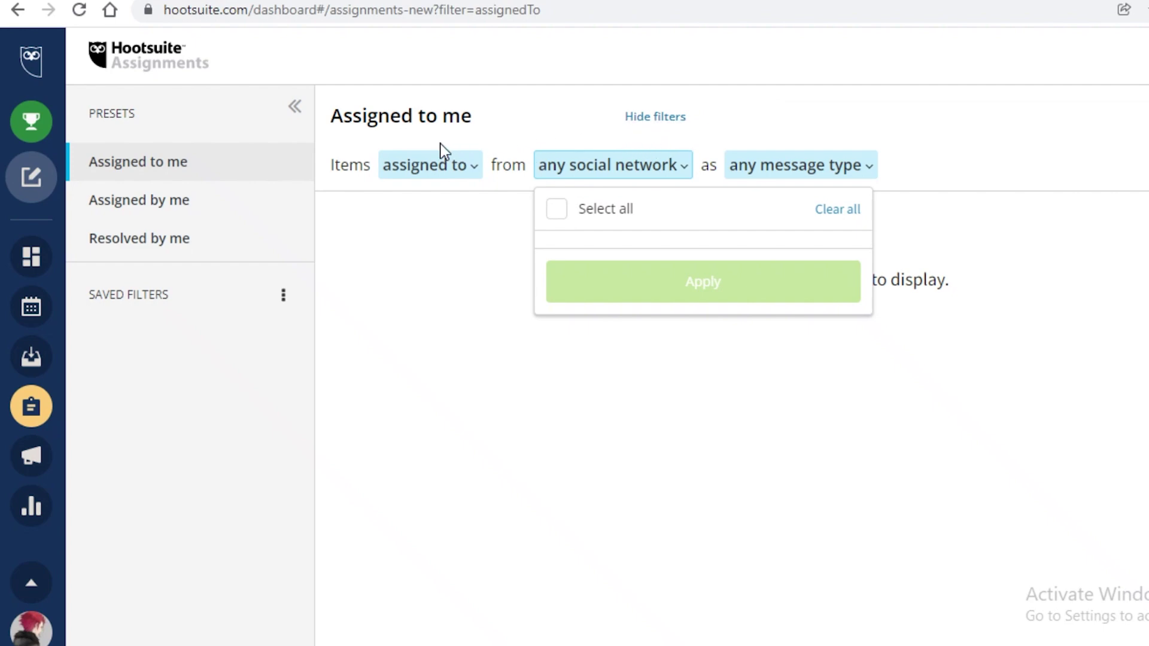
{"action": "left_click", "coordinate": [414, 383]}
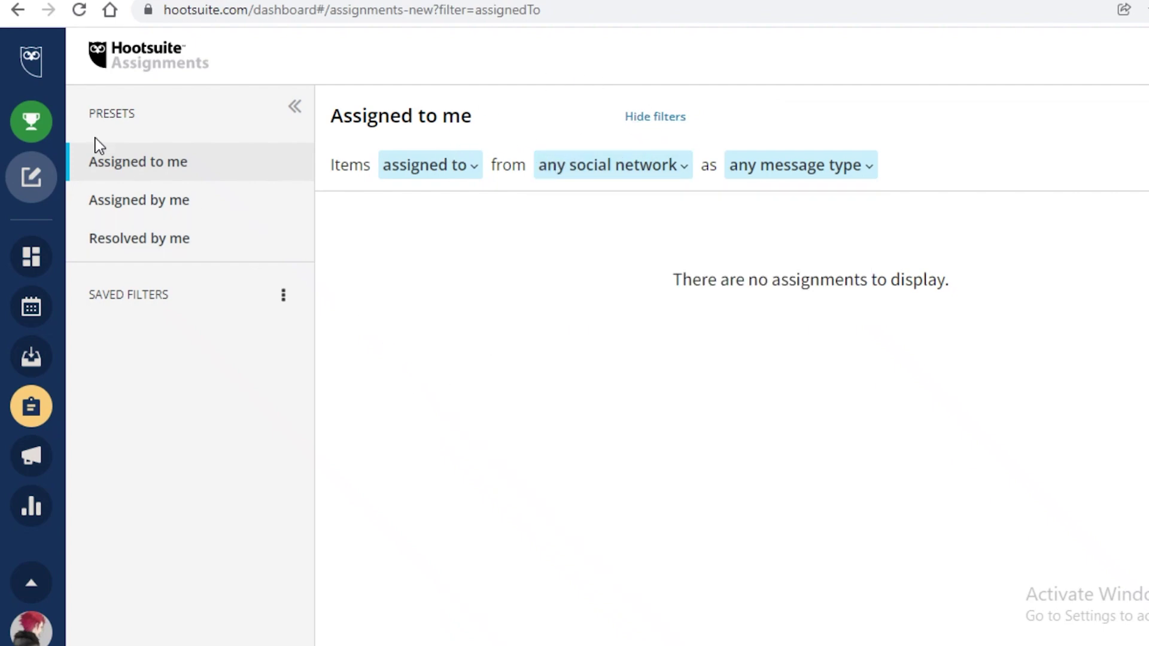
{"action": "left_click", "coordinate": [280, 311]}
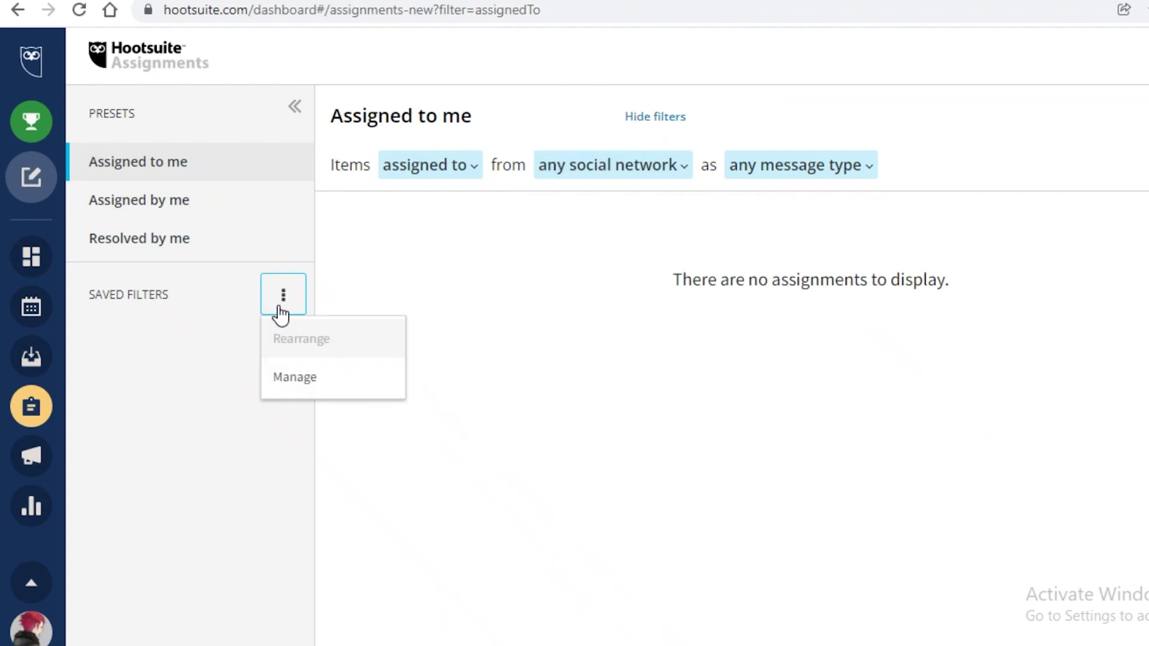
{"action": "left_click", "coordinate": [35, 457]}
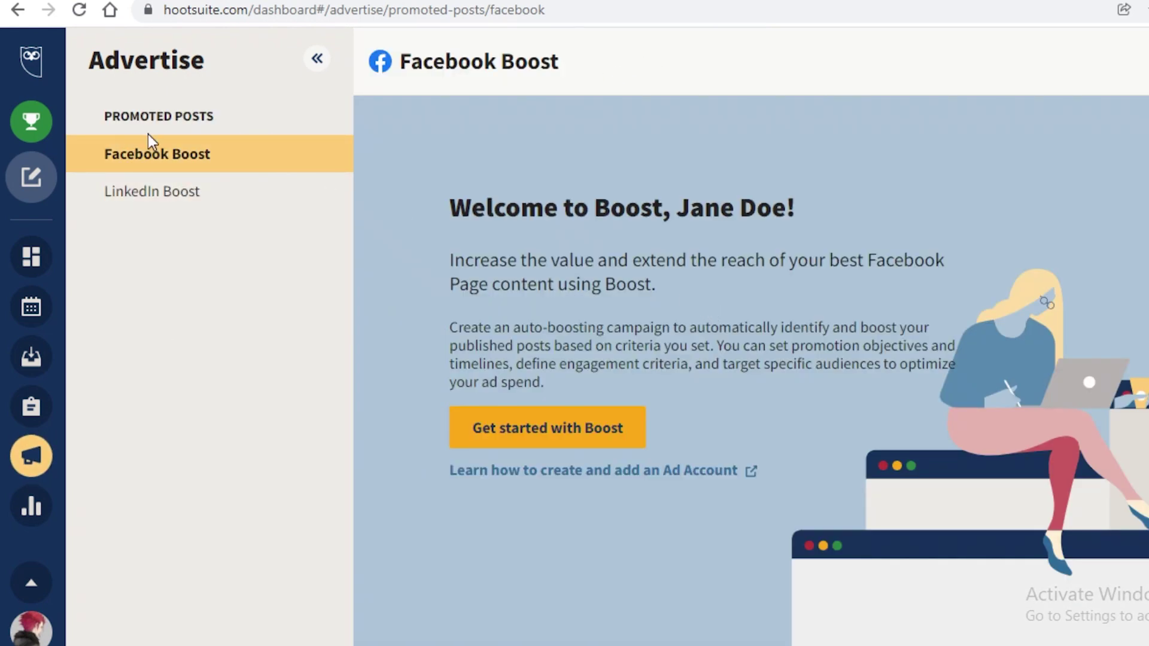
Visit the LinkedIn Boost and Facebook Boost pages, then open Analytics' All reports list
{"action": "left_click", "coordinate": [175, 194]}
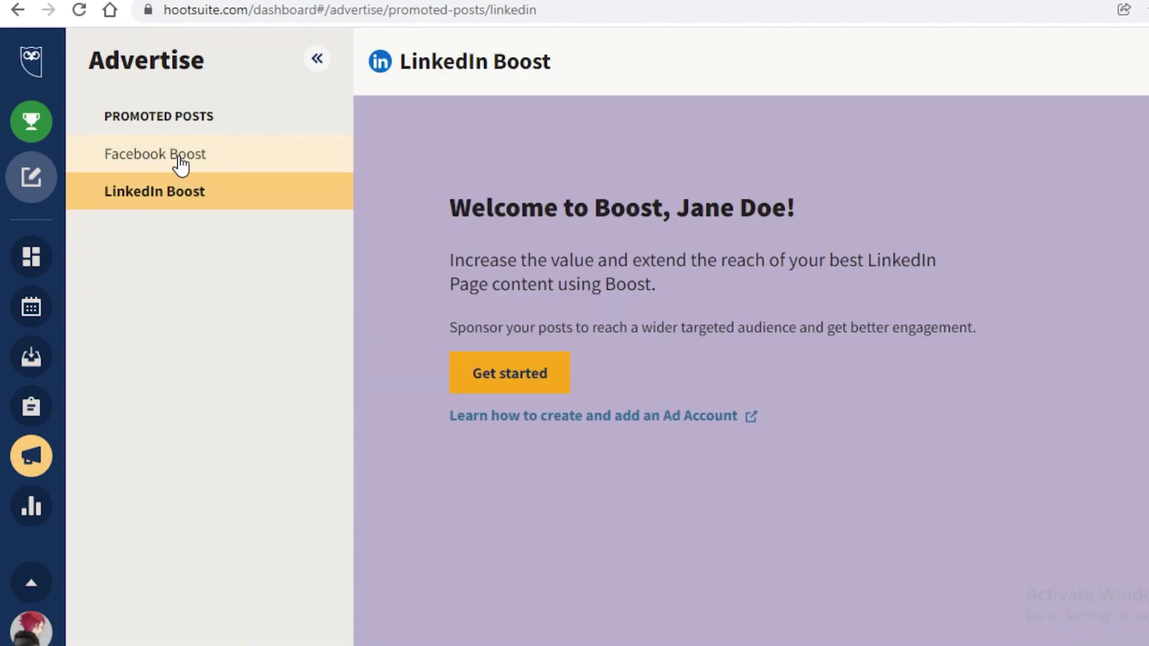
{"action": "left_click", "coordinate": [177, 158]}
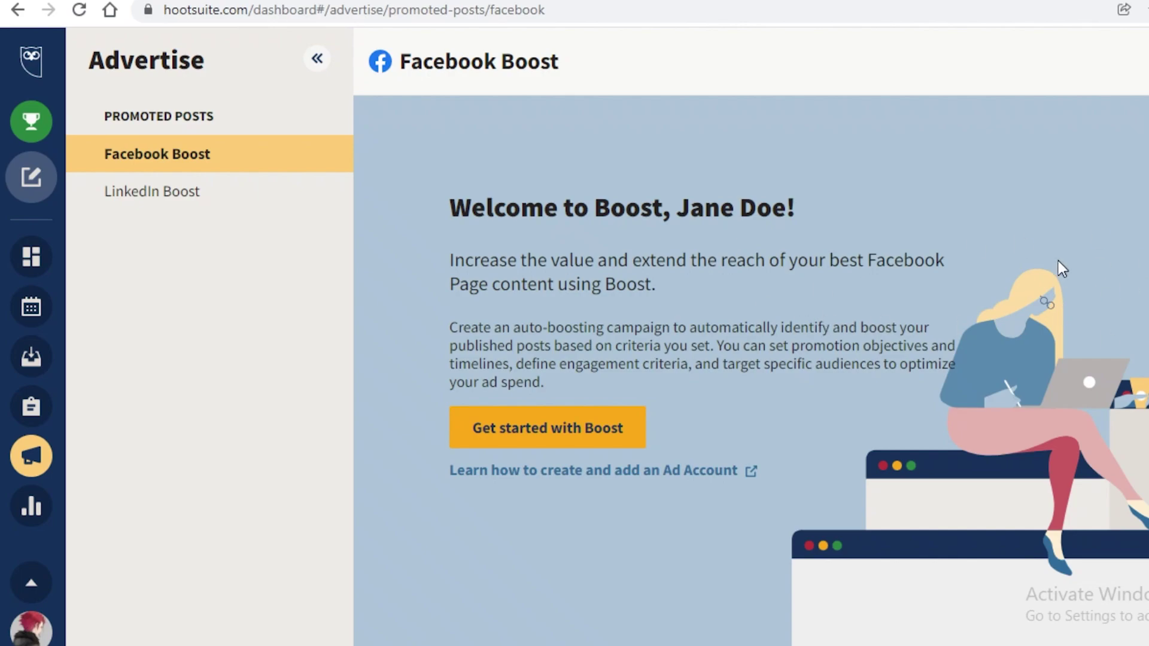
{"action": "left_click", "coordinate": [28, 506]}
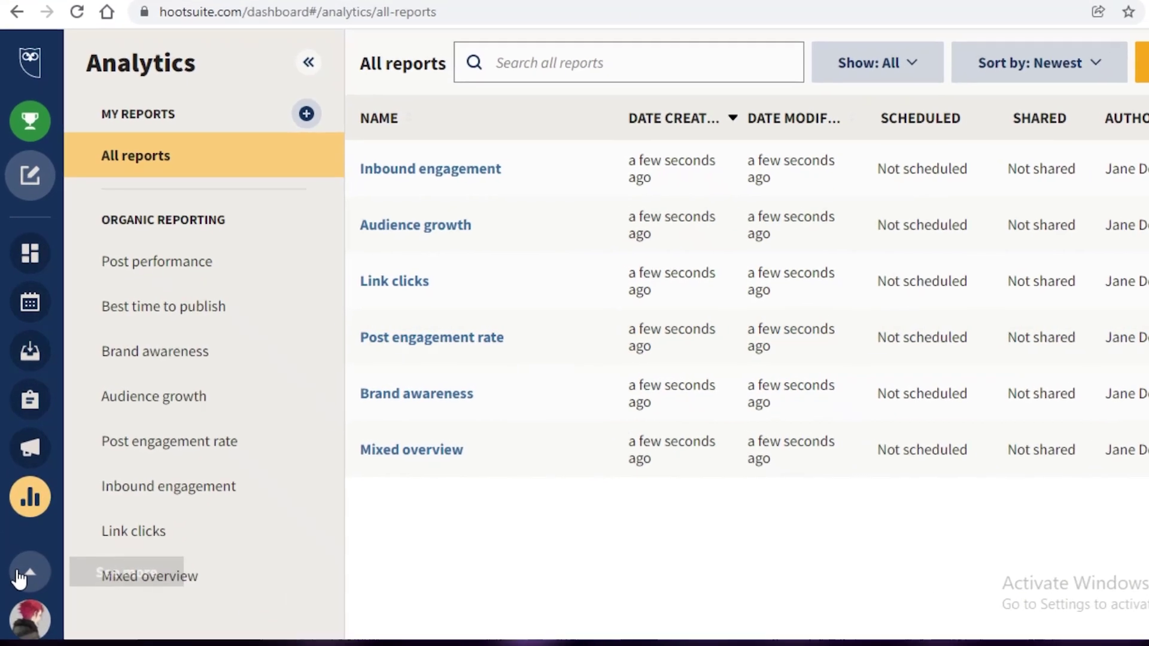
Expand the sidebar, glance at the member profile panel, then return to the Streams boards
{"action": "left_click", "coordinate": [21, 554]}
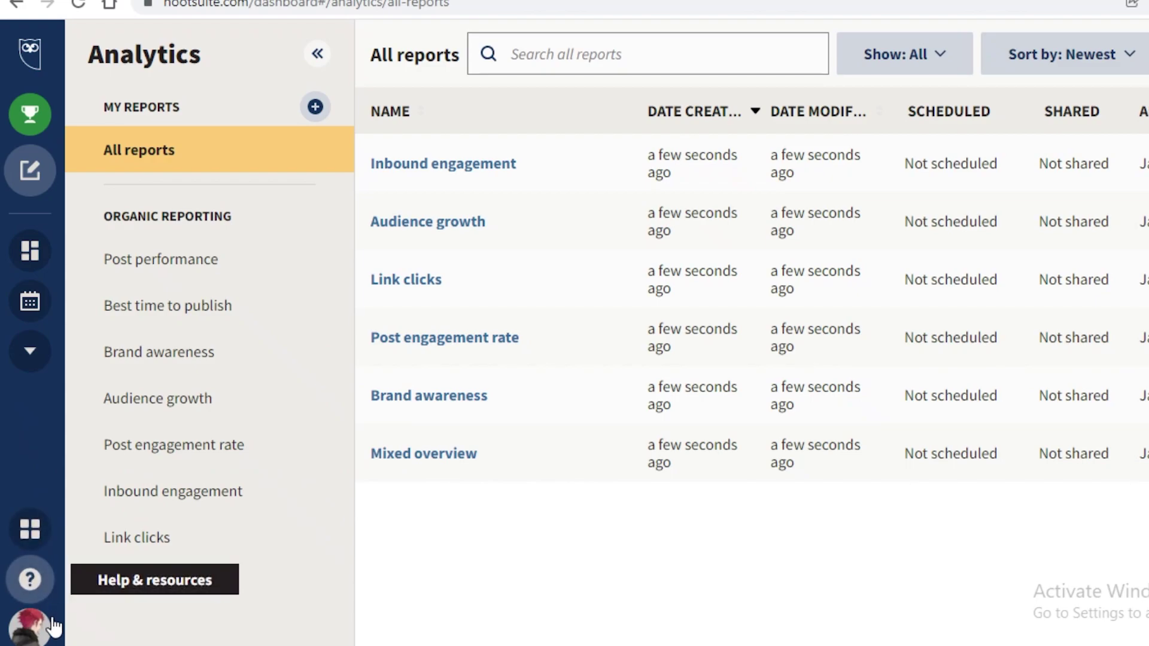
{"action": "left_click", "coordinate": [29, 627]}
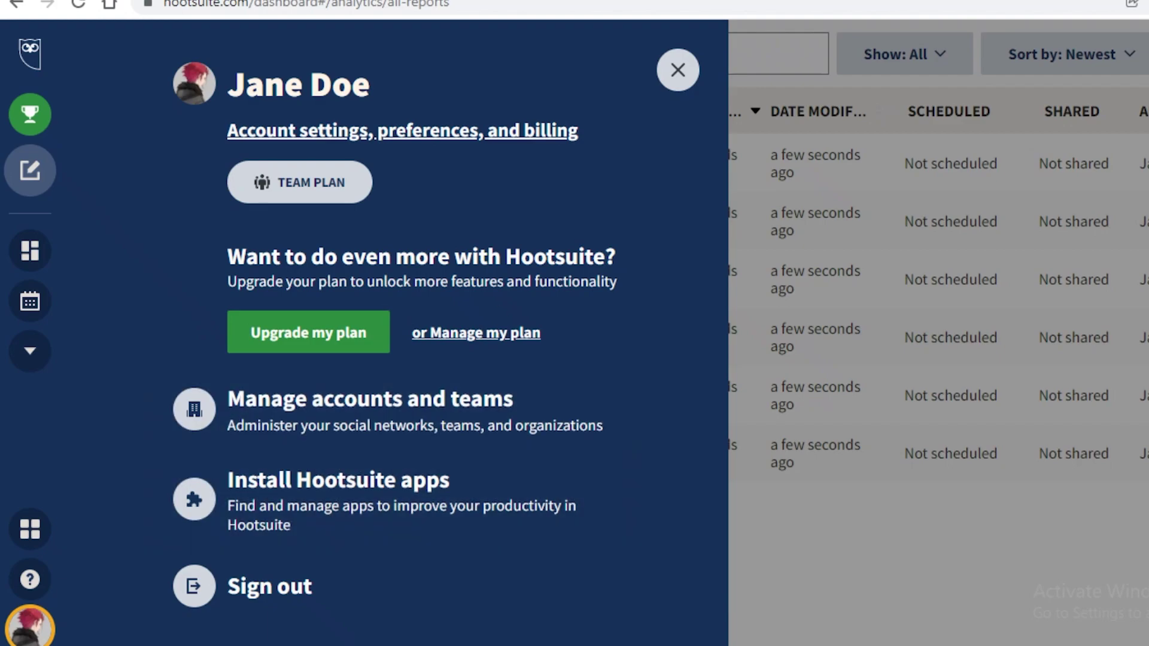
{"action": "left_click", "coordinate": [677, 70]}
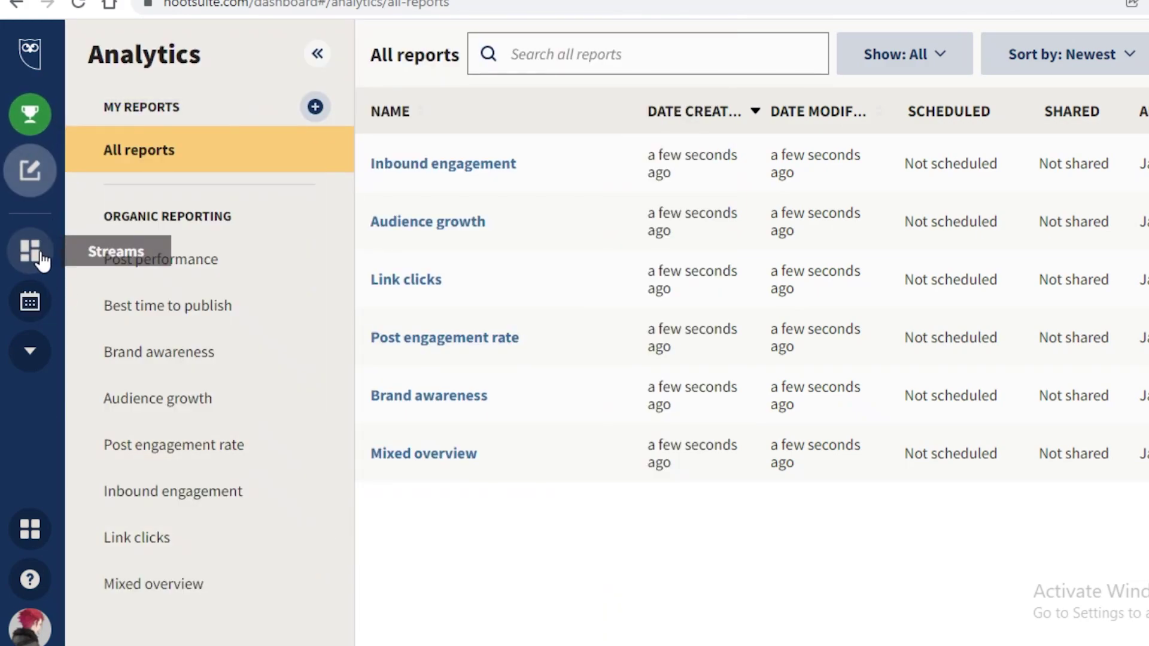
{"action": "left_click", "coordinate": [38, 251]}
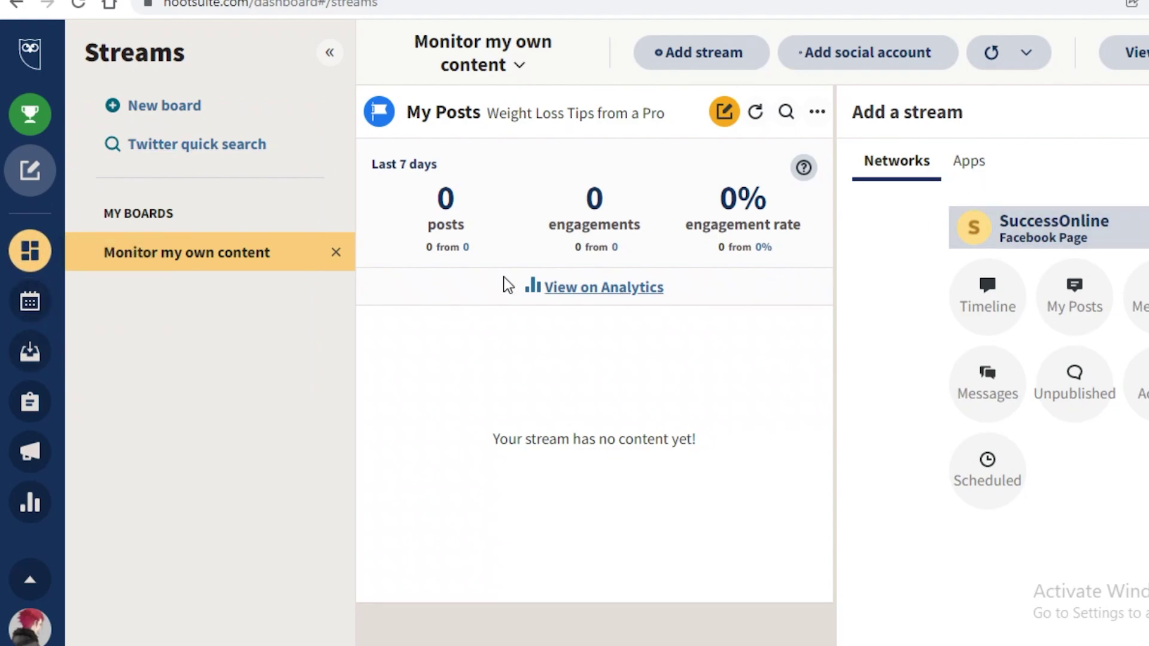
Compose a new post with The Best Tips to Lose Weight as its only Publish to account
{"action": "mouse_move", "coordinate": [40, 195]}
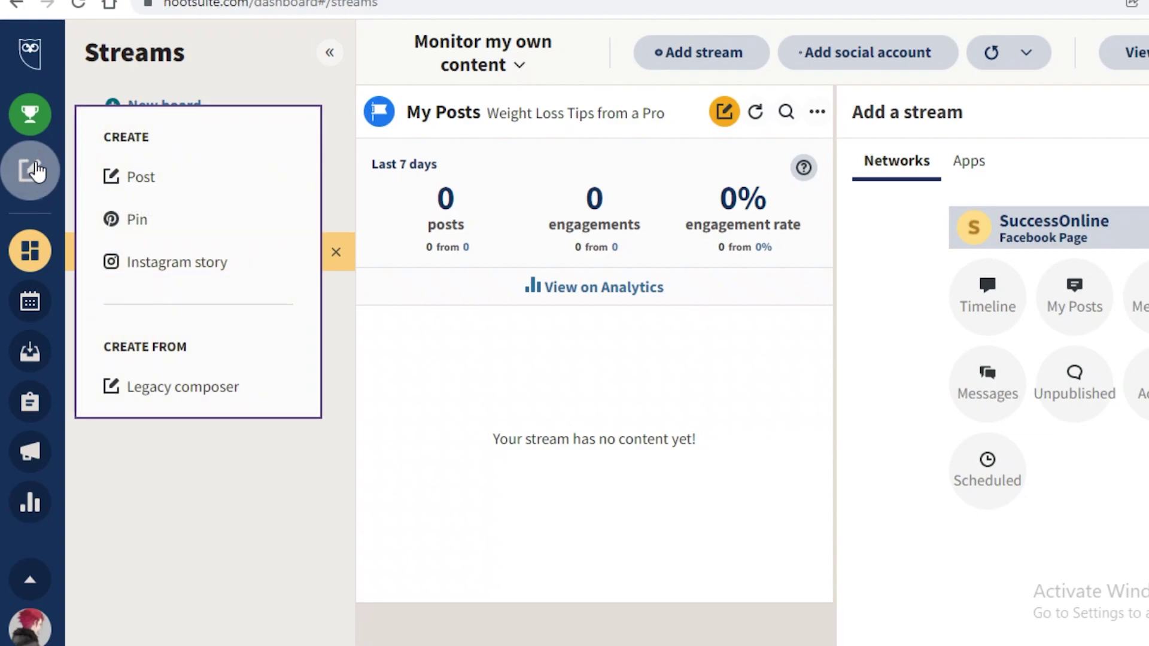
{"action": "left_click", "coordinate": [198, 195]}
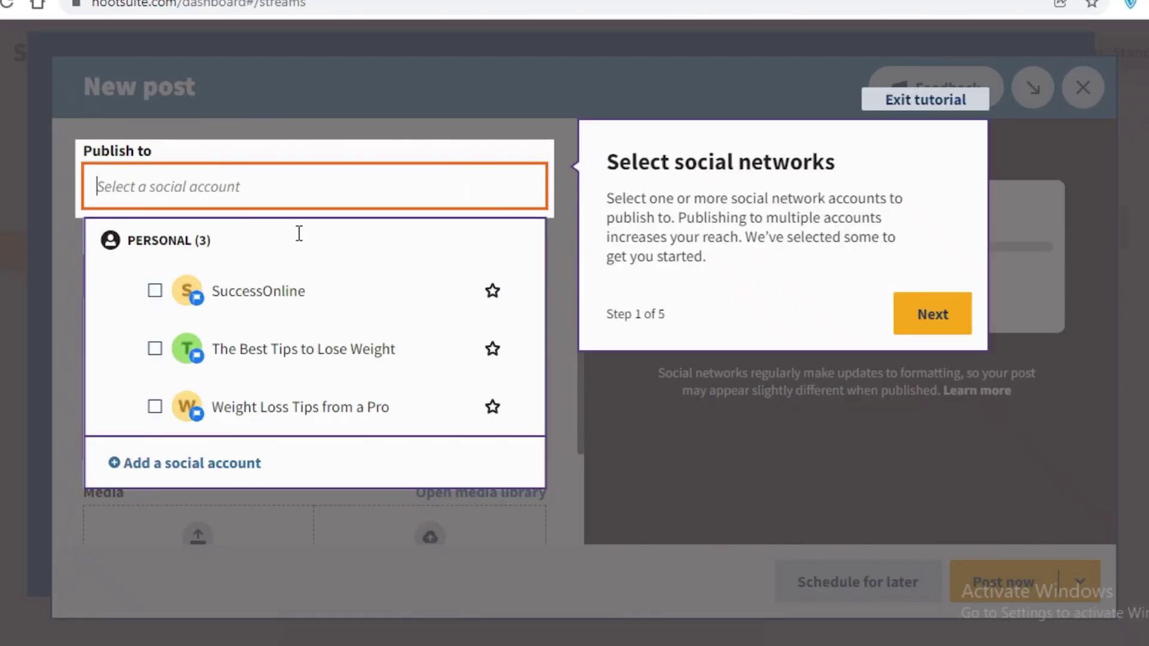
{"action": "left_click", "coordinate": [236, 314]}
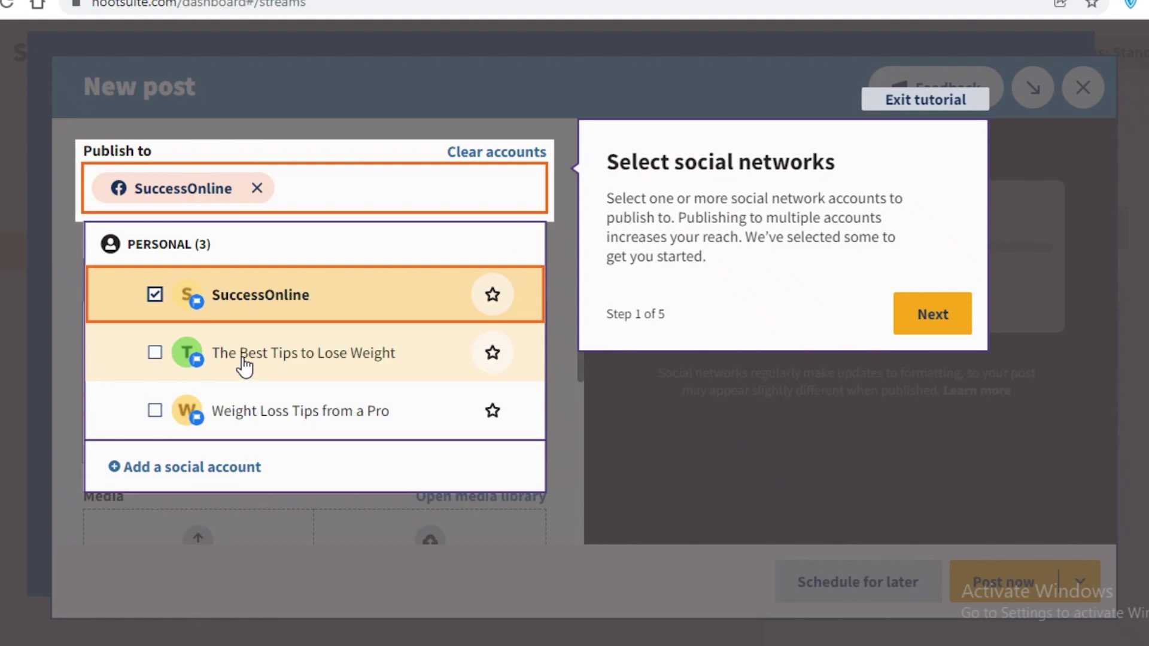
{"action": "left_click", "coordinate": [154, 353]}
{"action": "left_click", "coordinate": [155, 363]}
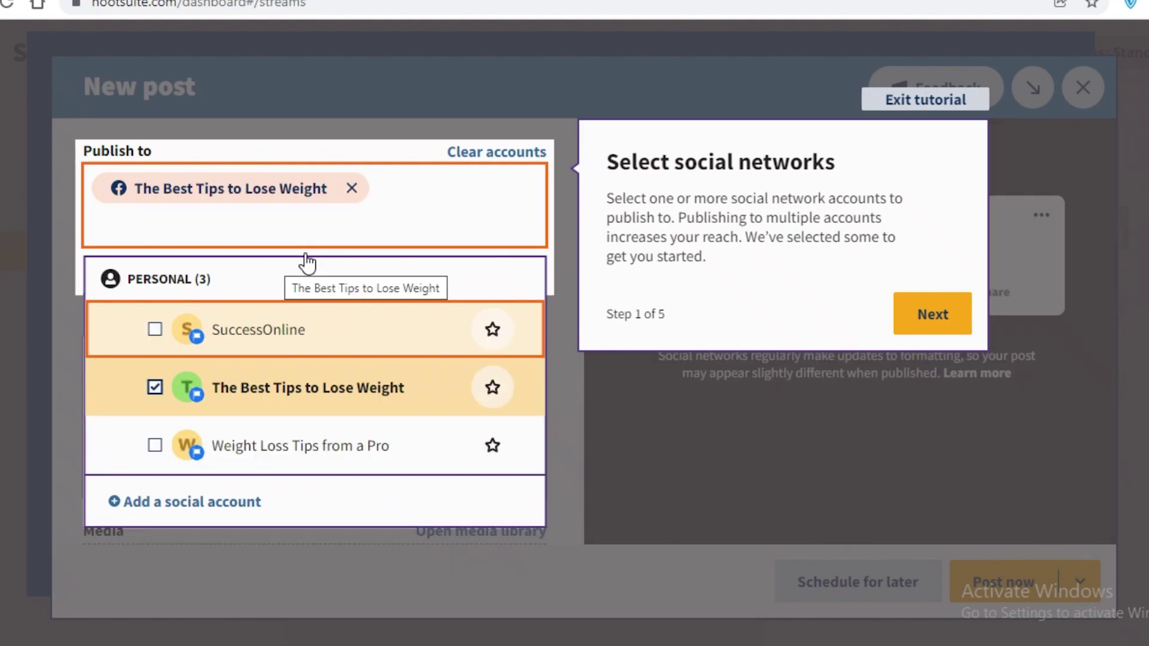
{"action": "left_click", "coordinate": [143, 363]}
{"action": "left_click", "coordinate": [157, 293]}
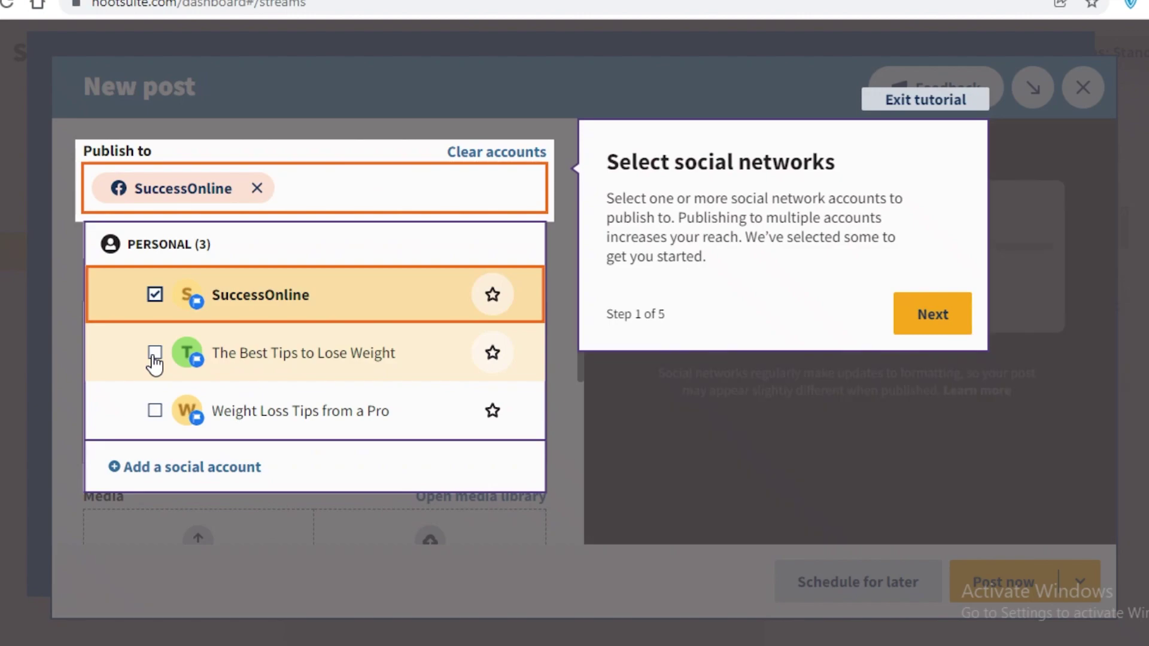
{"action": "left_click", "coordinate": [153, 357]}
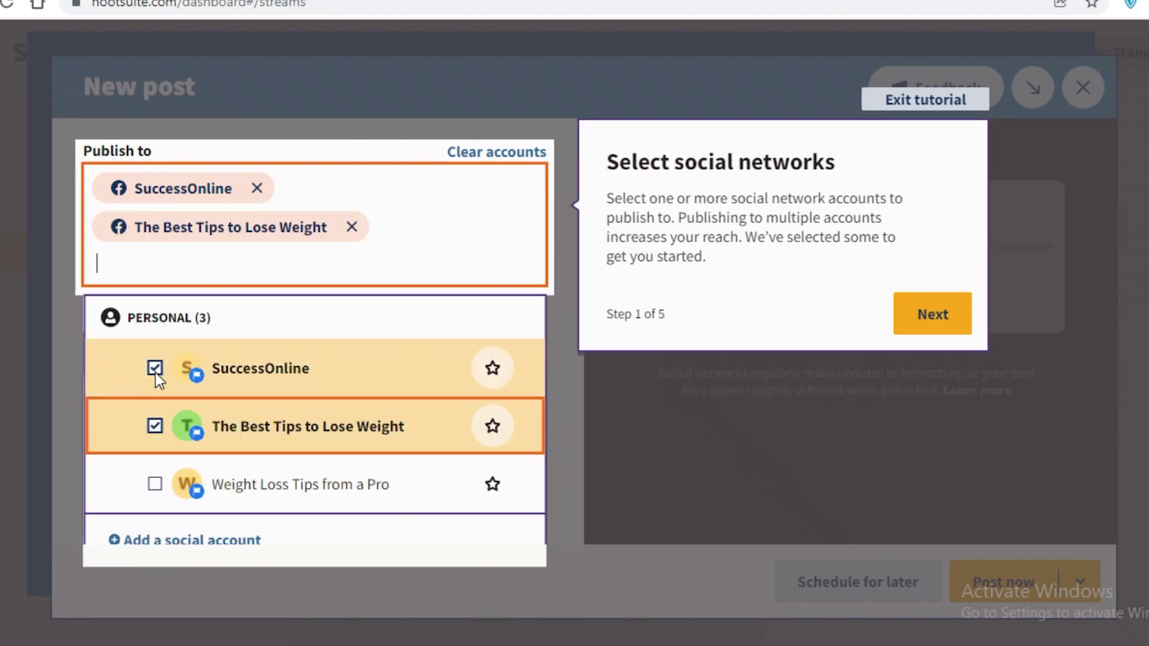
{"action": "left_click", "coordinate": [155, 369]}
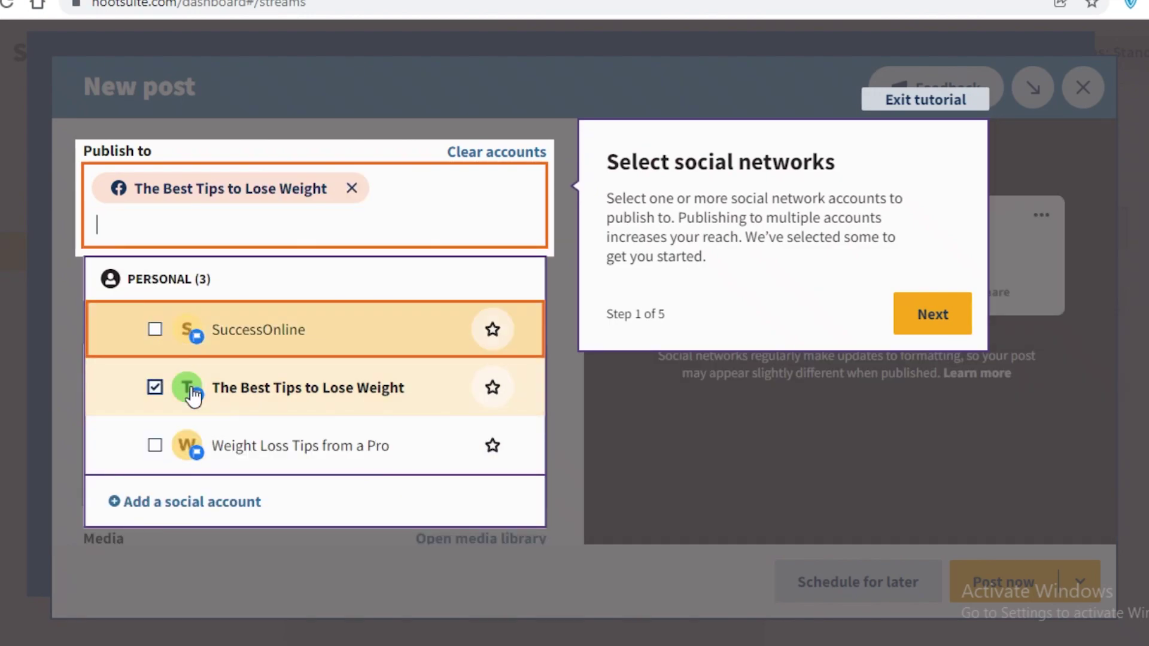
{"action": "left_click", "coordinate": [928, 318]}
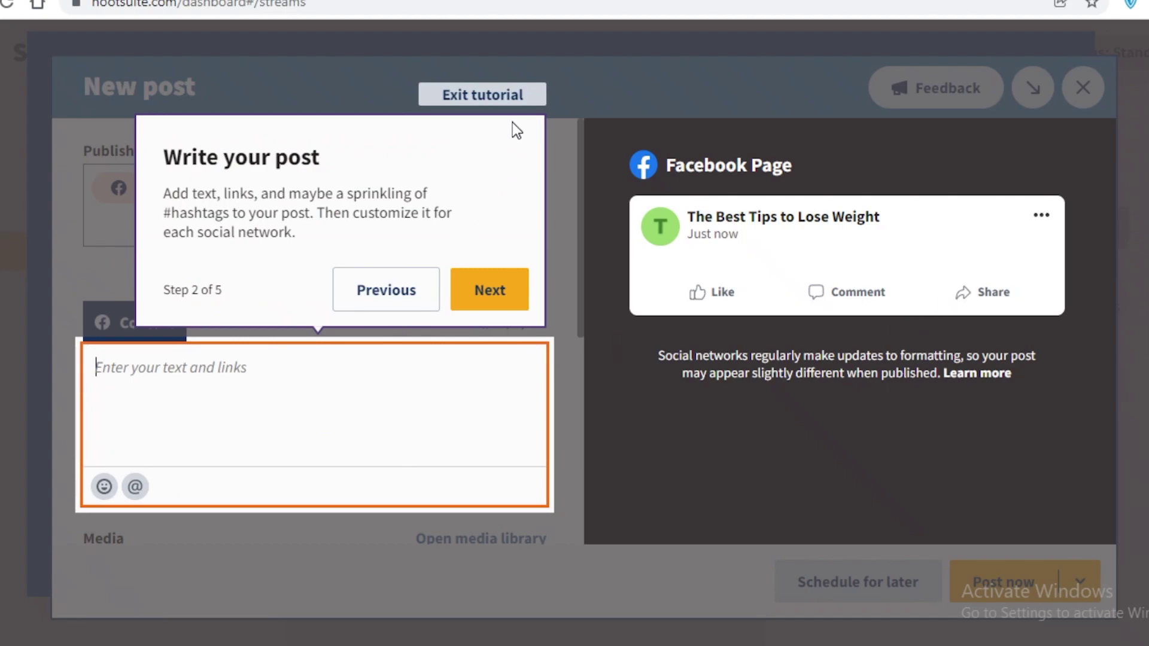
Exit the tutorial and enter the post text 'Green tea is the bet drink for weightloss'
{"action": "left_click", "coordinate": [482, 94]}
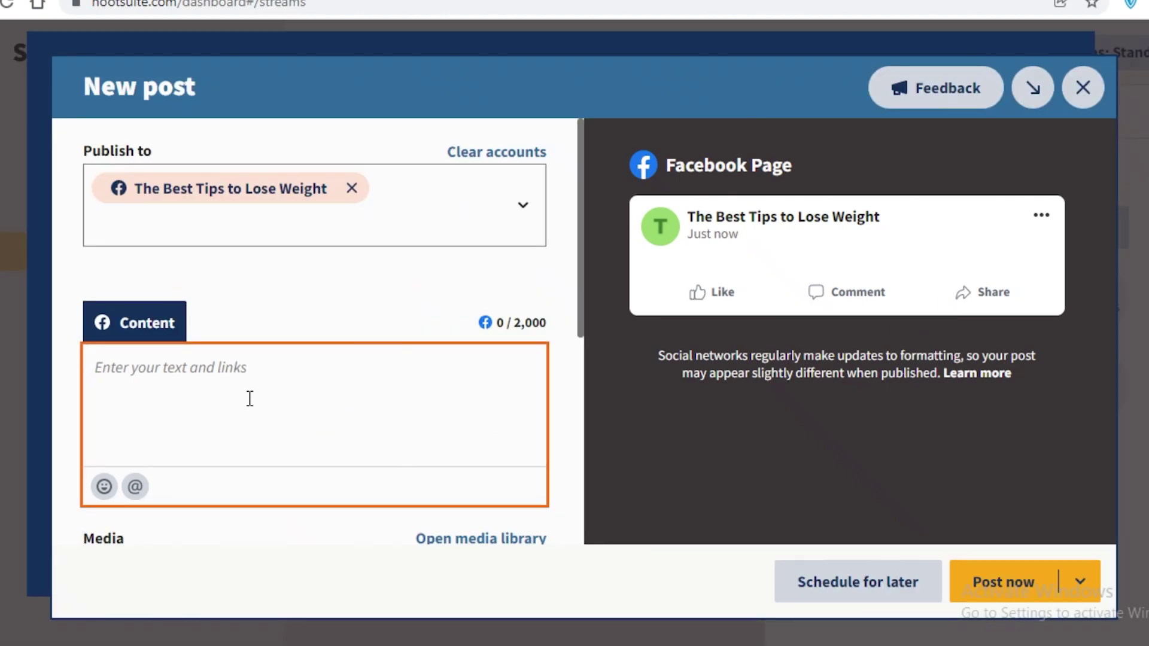
{"action": "type", "text": "s"}
{"action": "key", "text": "BackSpace"}
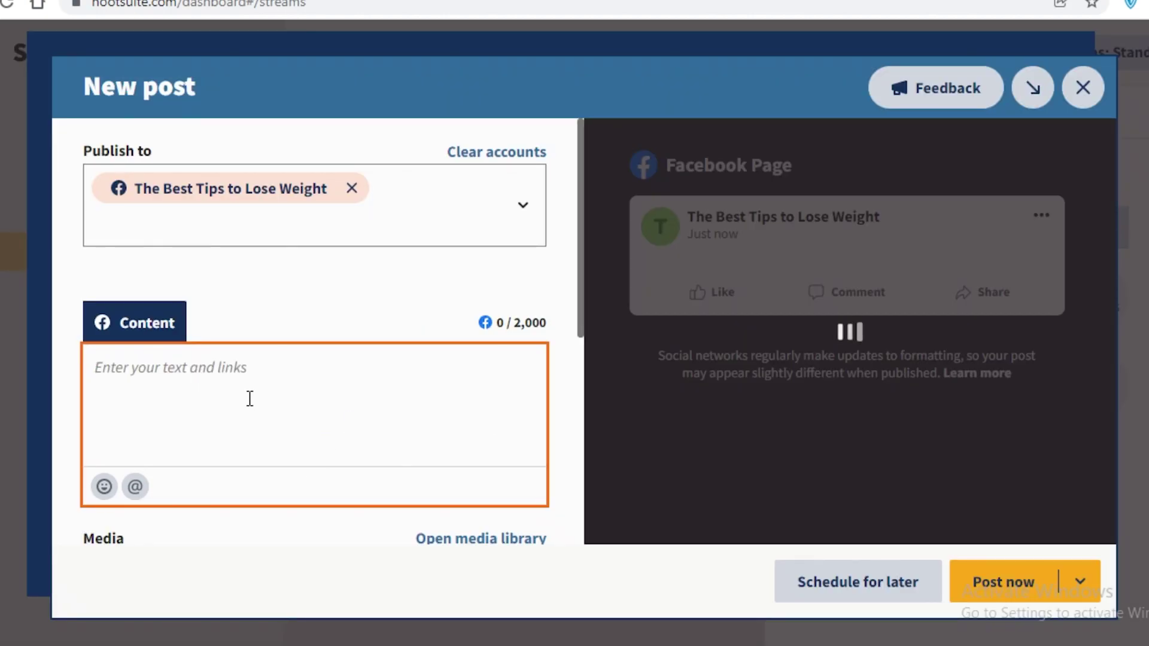
{"action": "type", "text": "Th"}
{"action": "key", "text": "BackSpace"}
{"action": "key", "text": "BackSpace"}
{"action": "type", "text": "G"}
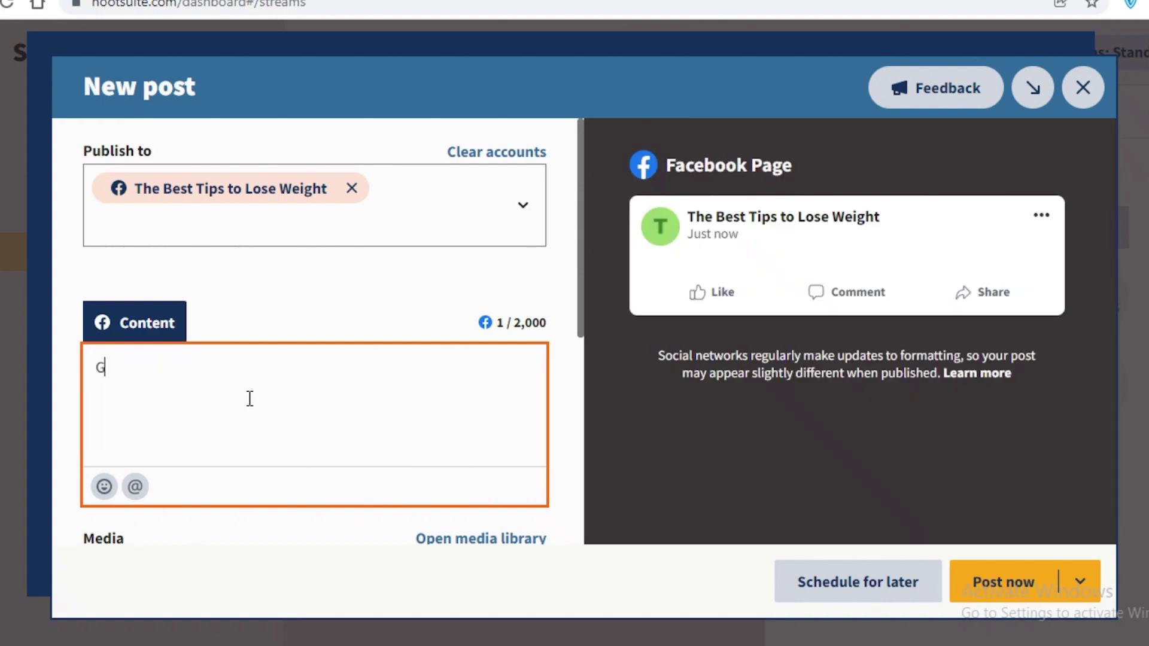
{"action": "type", "text": "reen tea is the bet"}
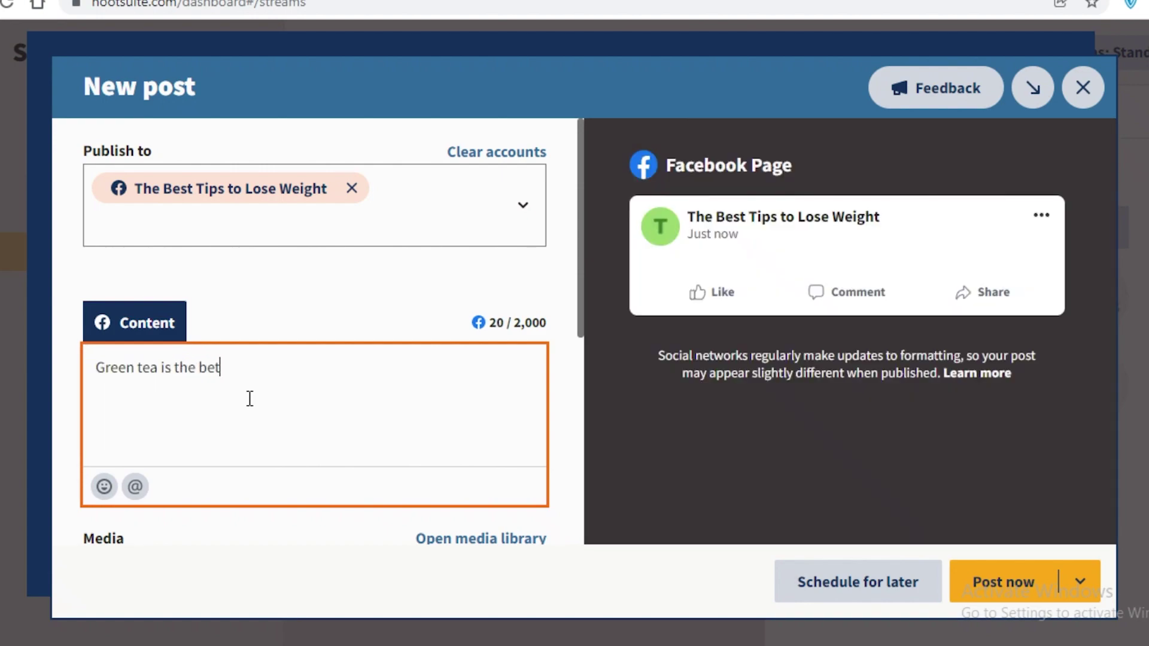
{"action": "type", "text": " drink for weightloss"}
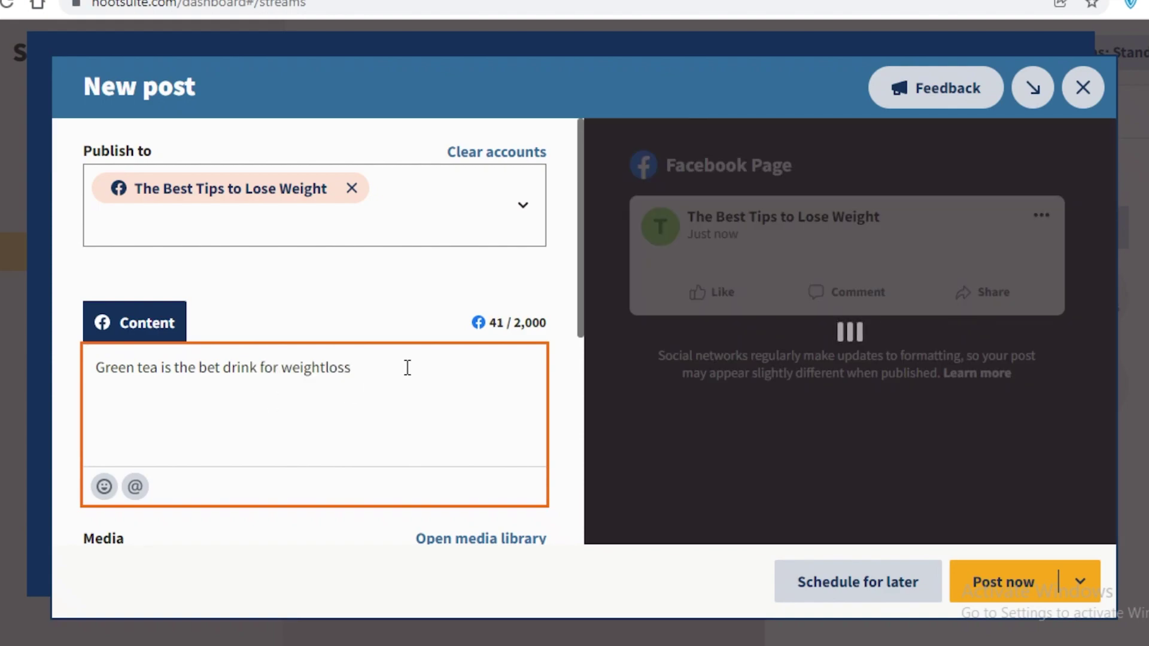
{"action": "scroll", "coordinate": [405, 233], "scroll_direction": "down", "scroll_amount": 2}
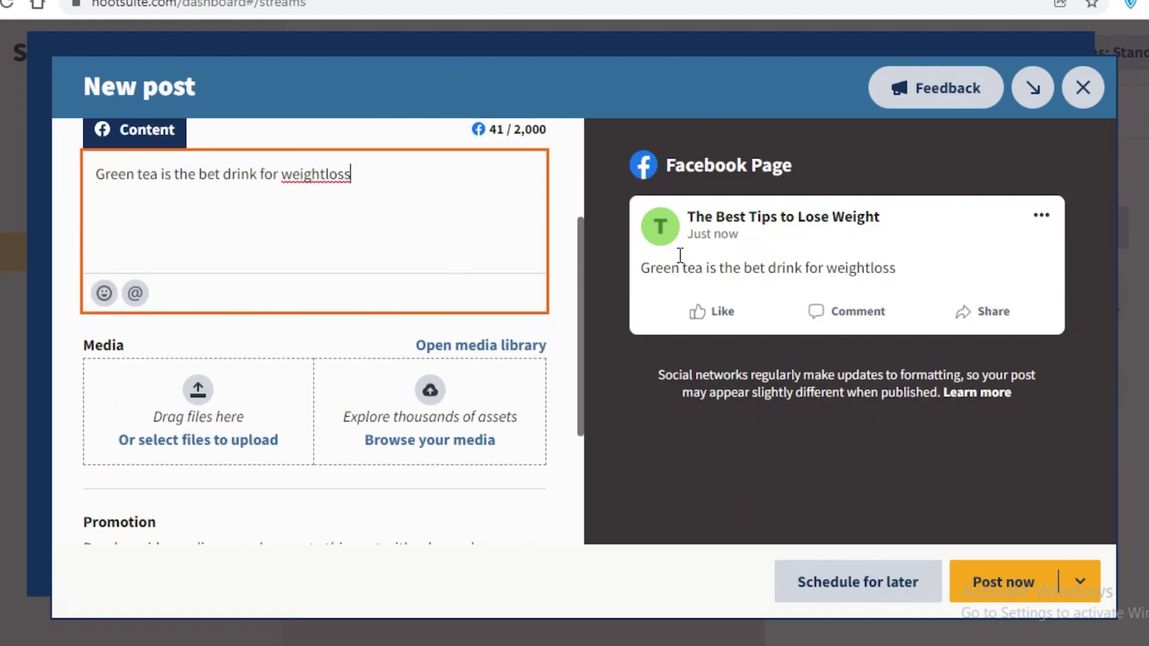
{"action": "scroll", "coordinate": [141, 372], "scroll_direction": "down", "scroll_amount": 3}
{"action": "scroll", "coordinate": [451, 324], "scroll_direction": "up", "scroll_amount": 2}
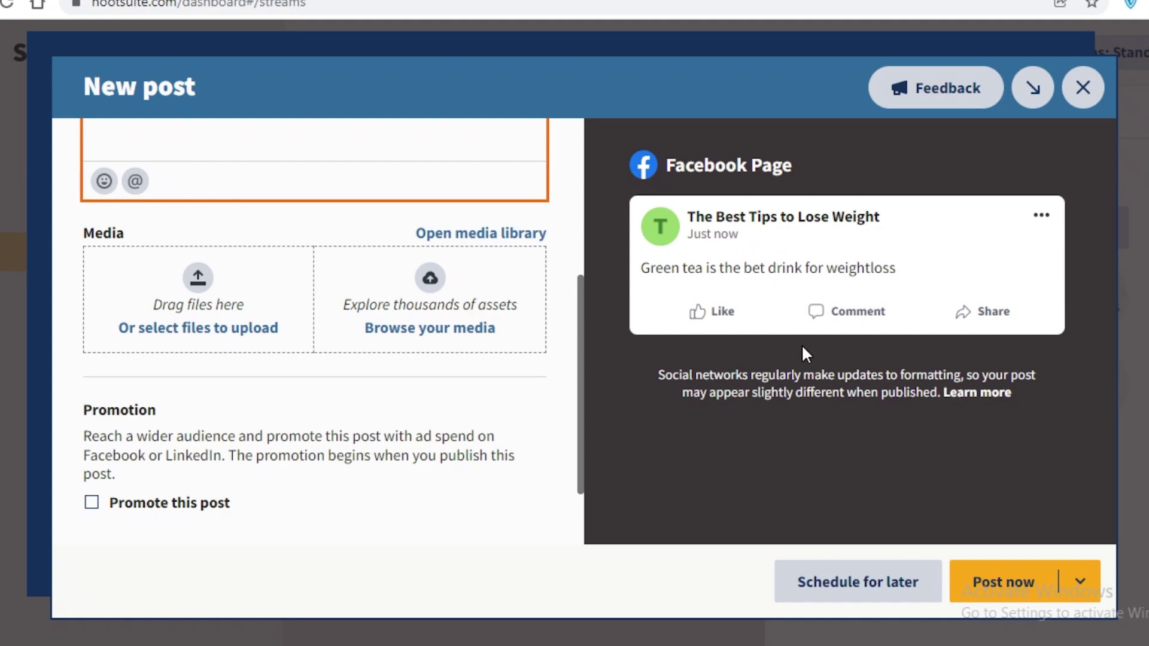
{"action": "scroll", "coordinate": [260, 397], "scroll_direction": "down", "scroll_amount": 2}
{"action": "scroll", "coordinate": [251, 410], "scroll_direction": "up", "scroll_amount": 2}
{"action": "scroll", "coordinate": [180, 412], "scroll_direction": "down", "scroll_amount": 2}
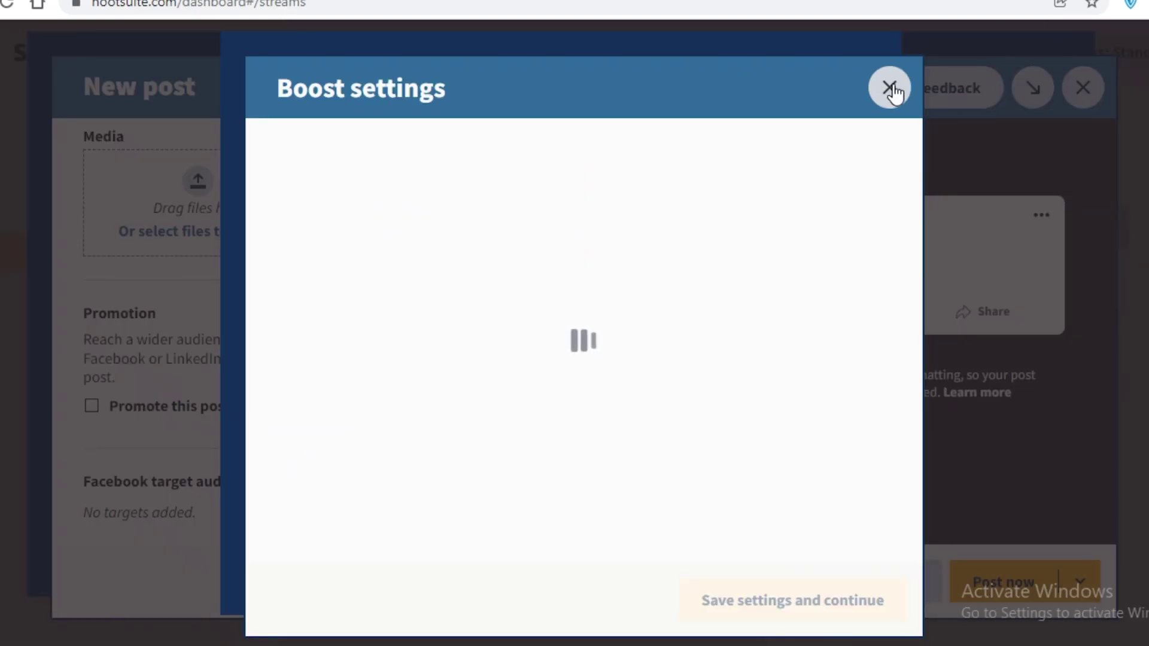
{"action": "left_click", "coordinate": [890, 89]}
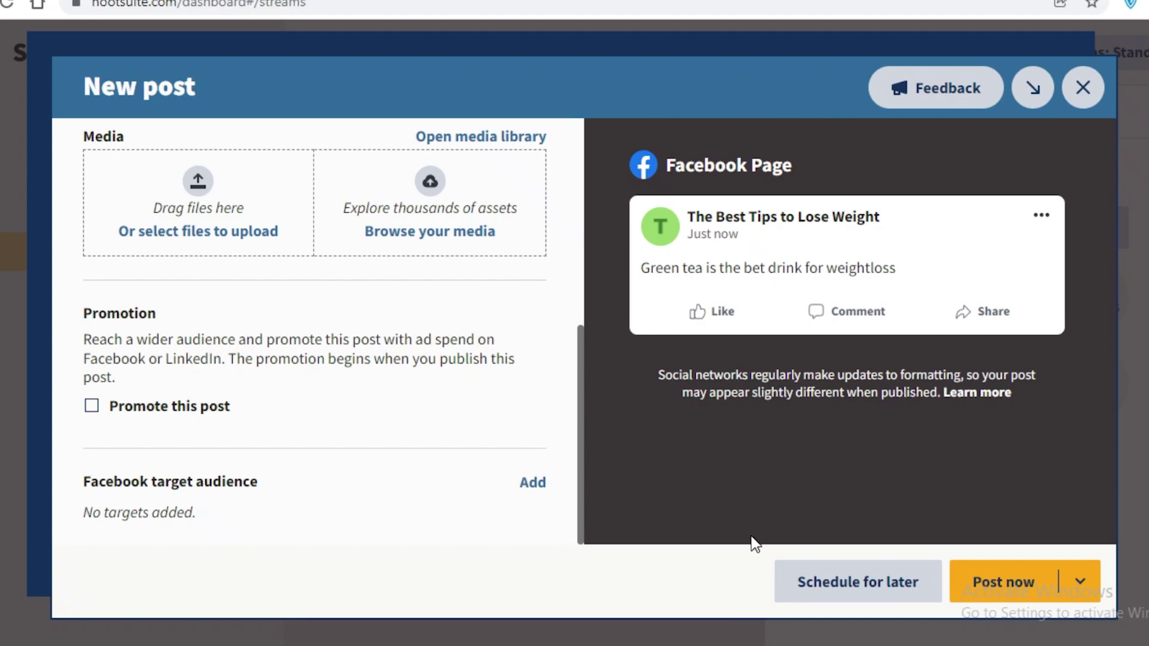
{"action": "left_click", "coordinate": [843, 588]}
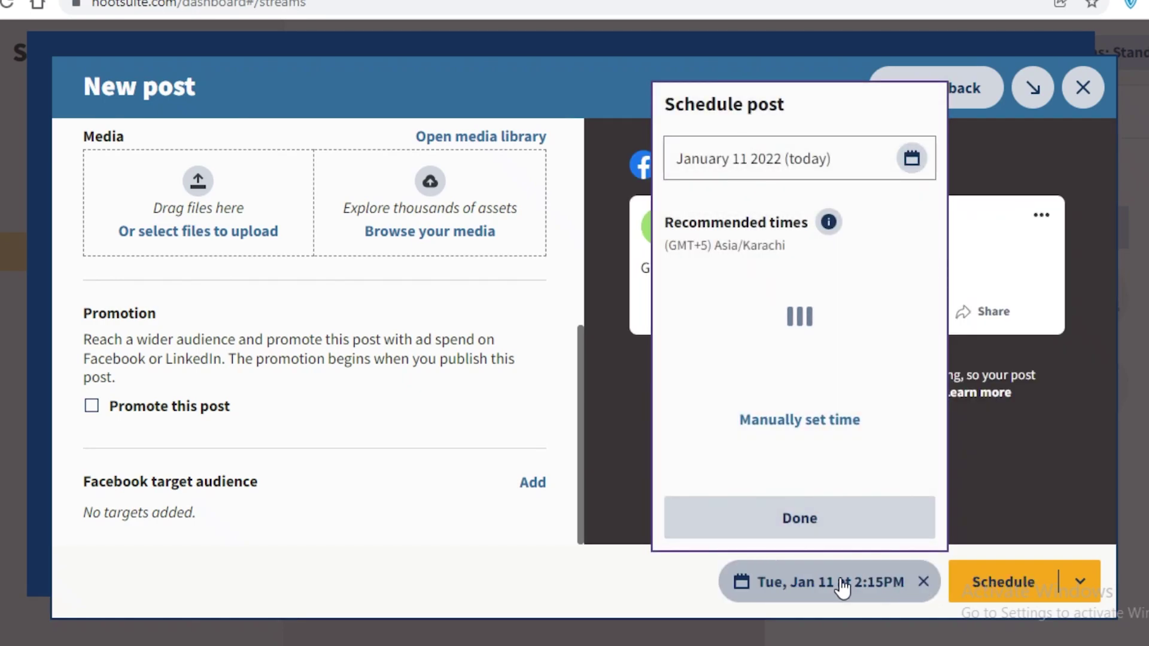
{"action": "left_click", "coordinate": [816, 151]}
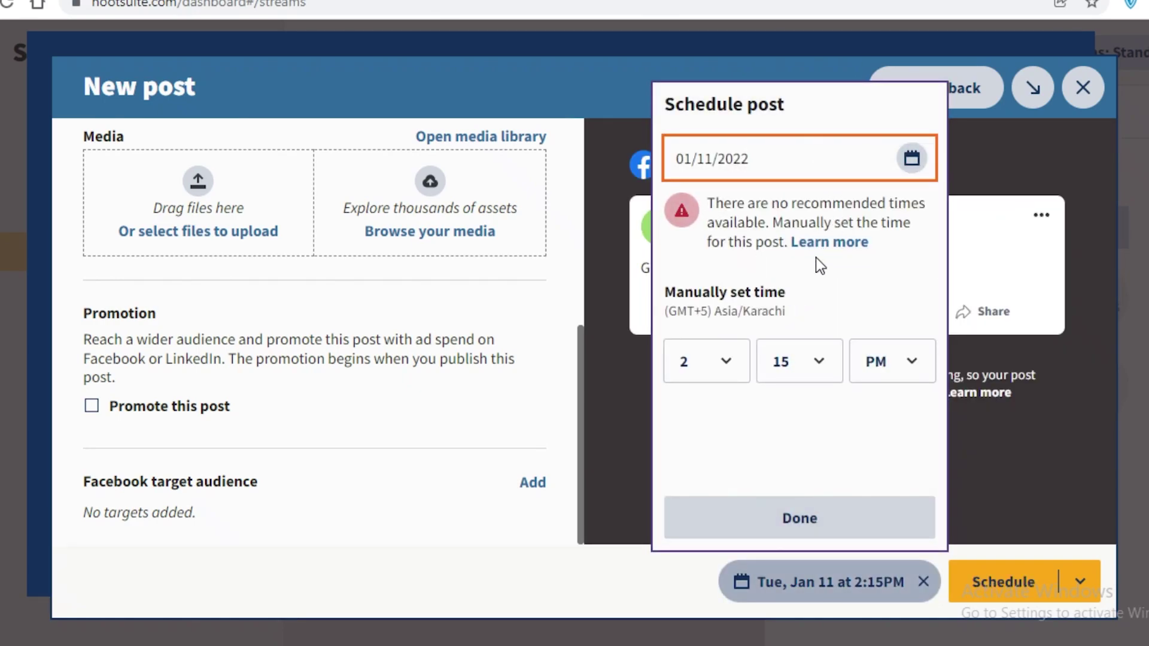
{"action": "key", "text": "Tab"}
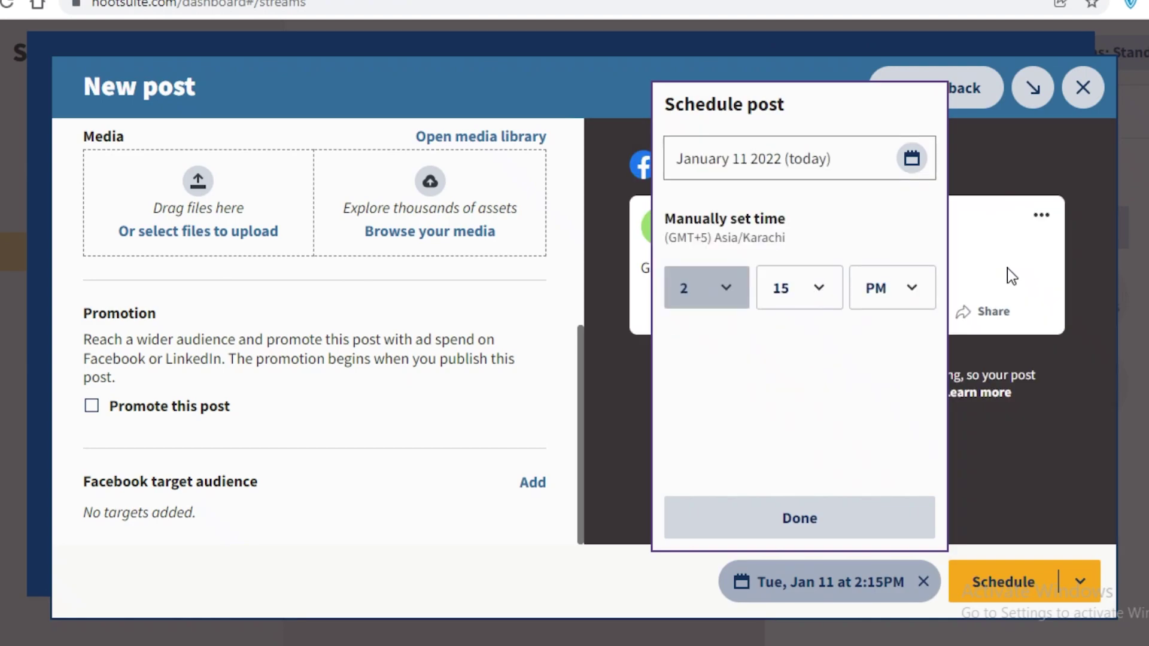
{"action": "left_click", "coordinate": [1007, 268]}
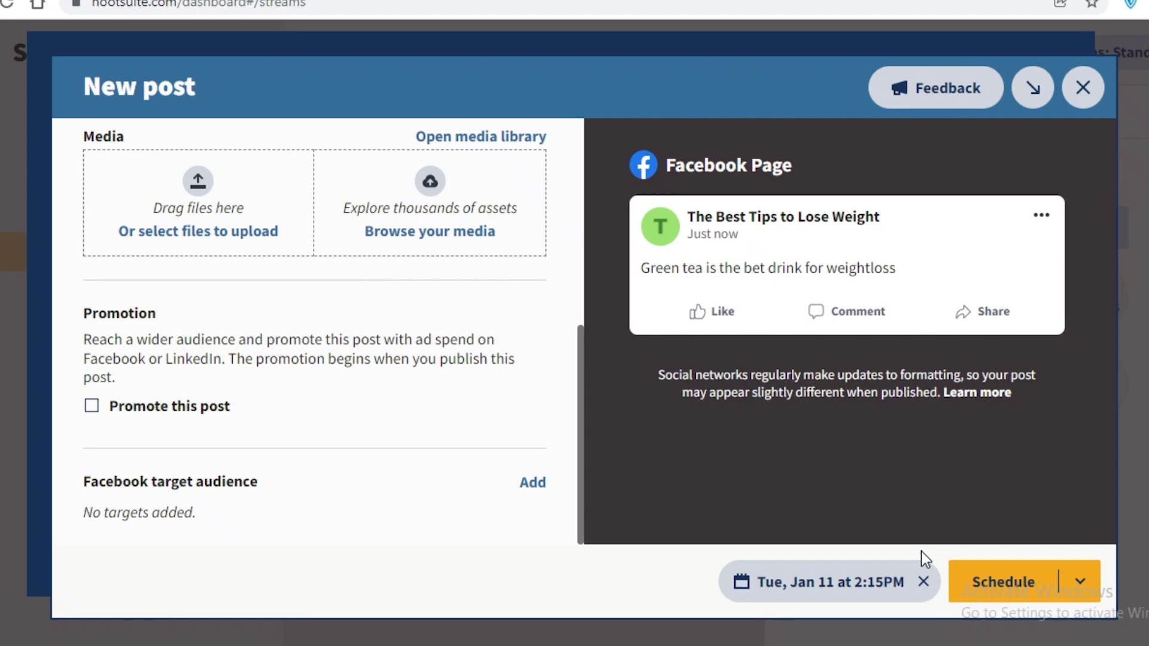
{"action": "left_click", "coordinate": [923, 581]}
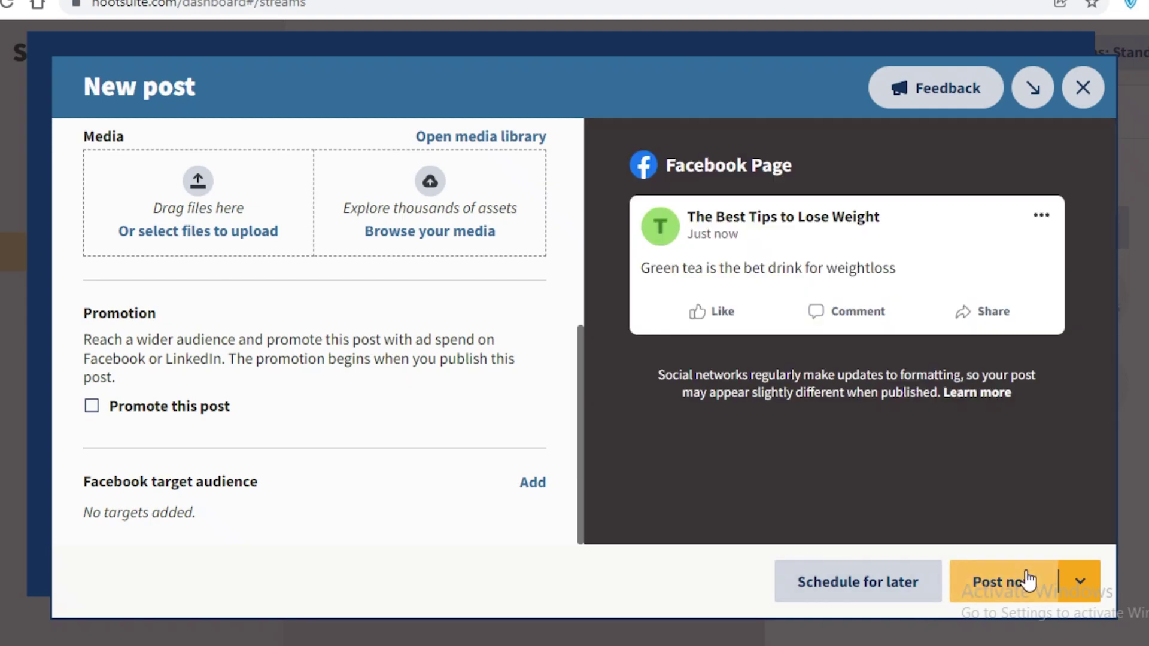
Post the green tea update now and dismiss the 'Your post has been sent!' confirmation
{"action": "left_click", "coordinate": [1029, 579]}
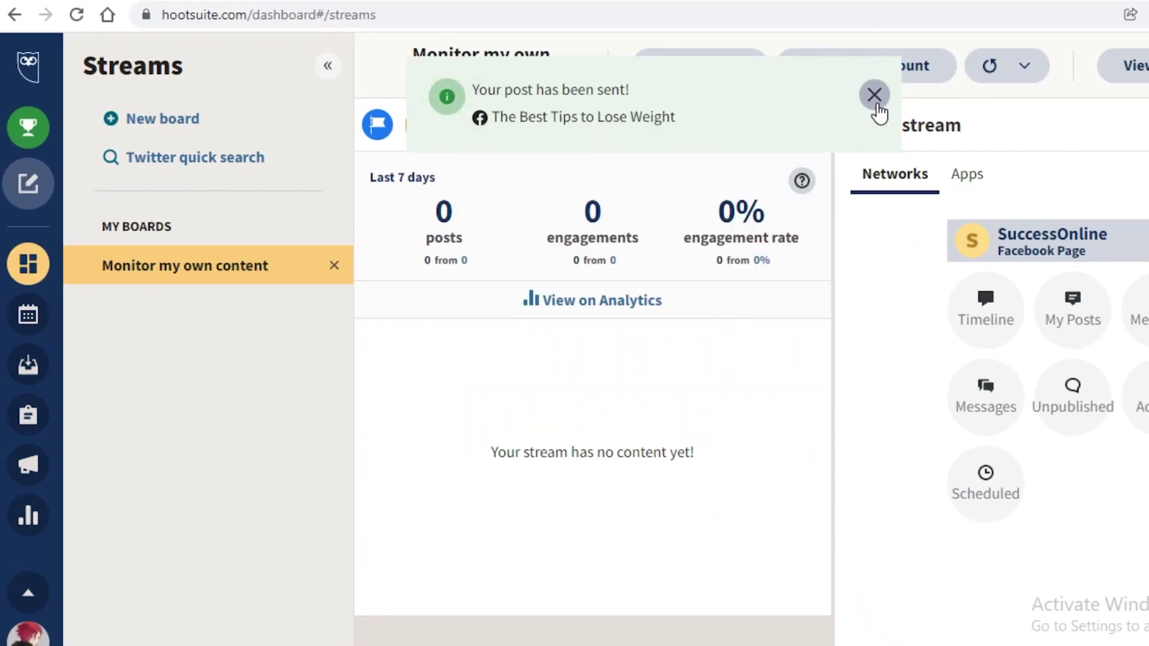
{"action": "left_click", "coordinate": [875, 97]}
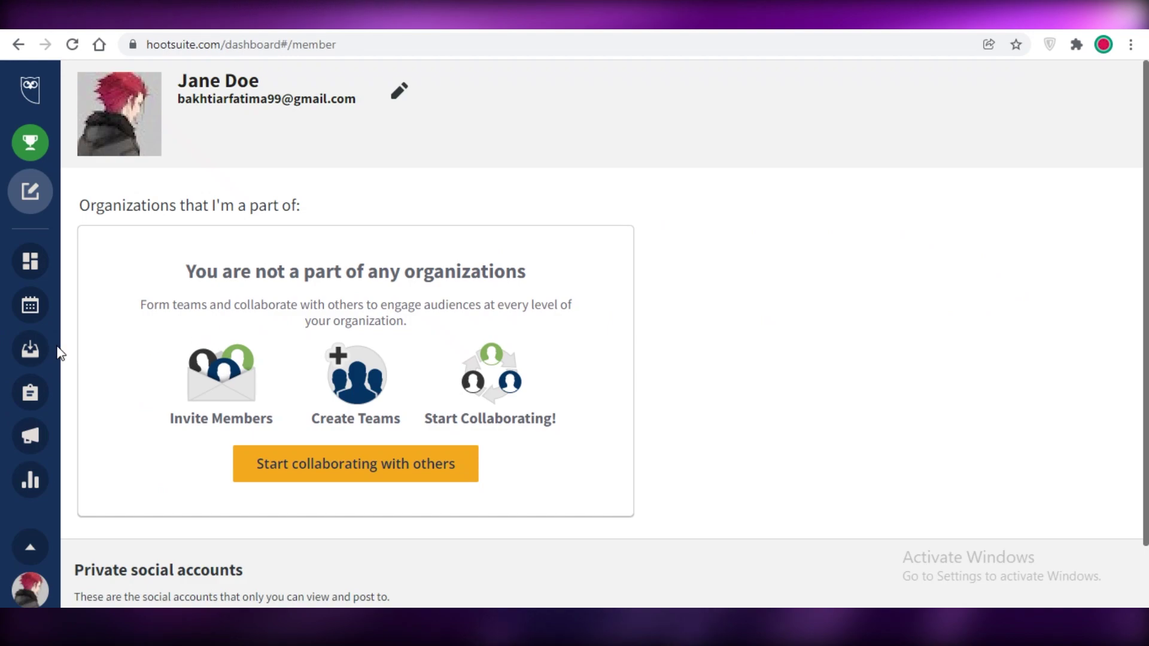
Open Manage accounts and teams from the avatar menu, then cancel creating an organization
{"action": "left_click", "coordinate": [40, 590]}
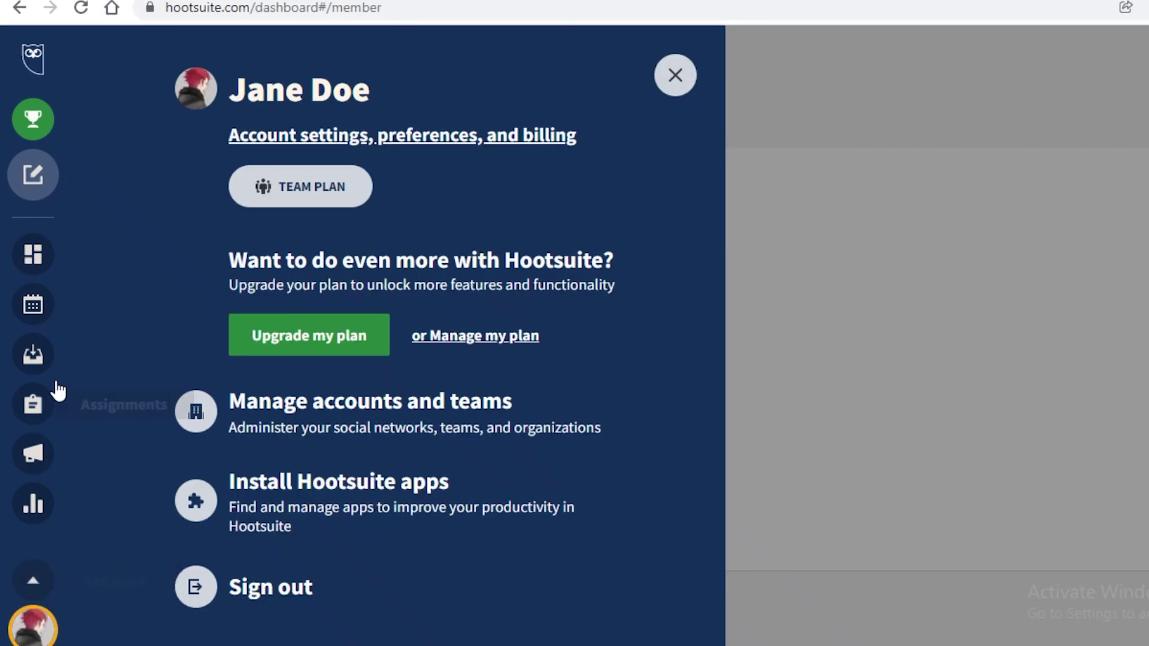
{"action": "left_click", "coordinate": [275, 439]}
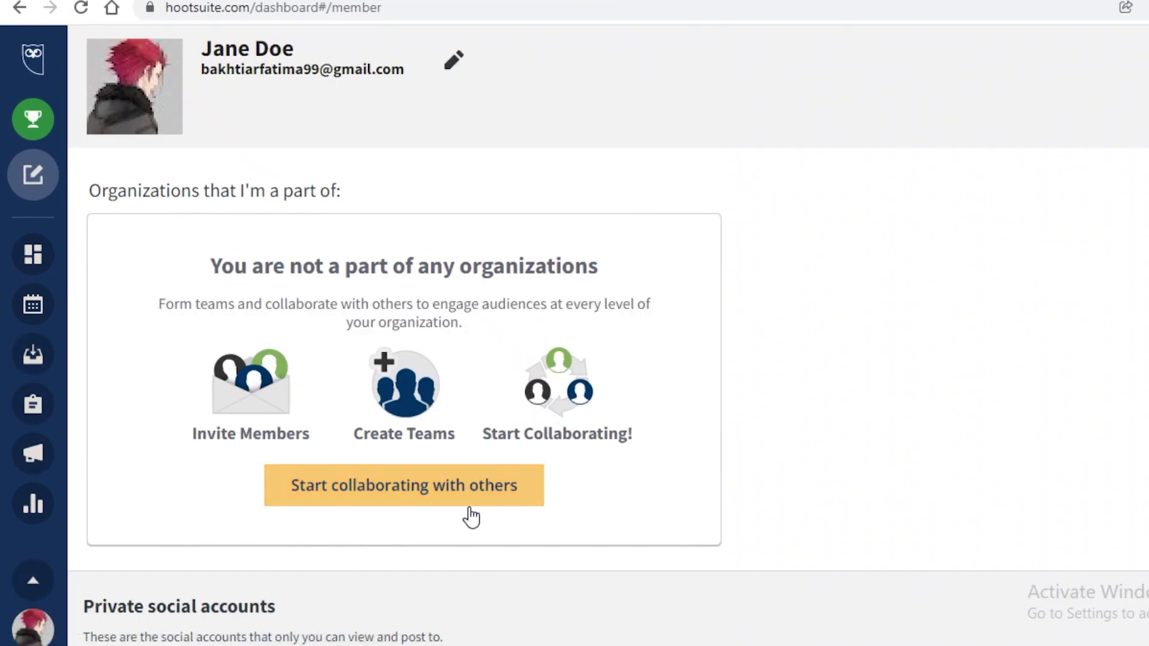
{"action": "scroll", "coordinate": [470, 515], "scroll_direction": "down", "scroll_amount": 2}
{"action": "left_click", "coordinate": [419, 420]}
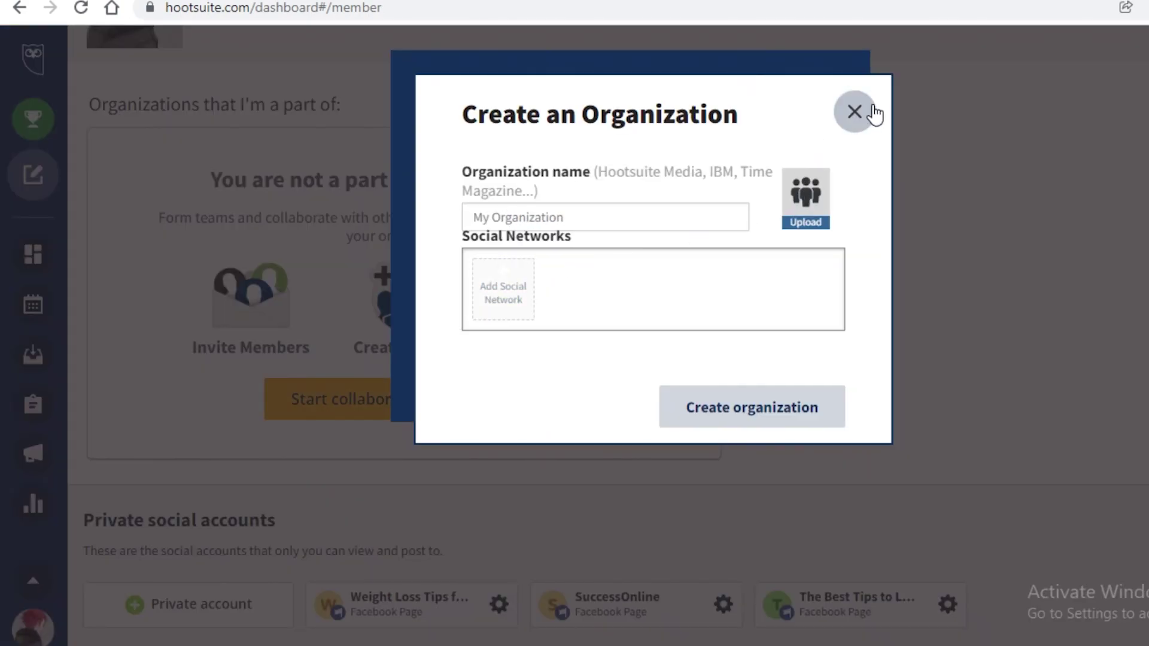
{"action": "left_click", "coordinate": [857, 112]}
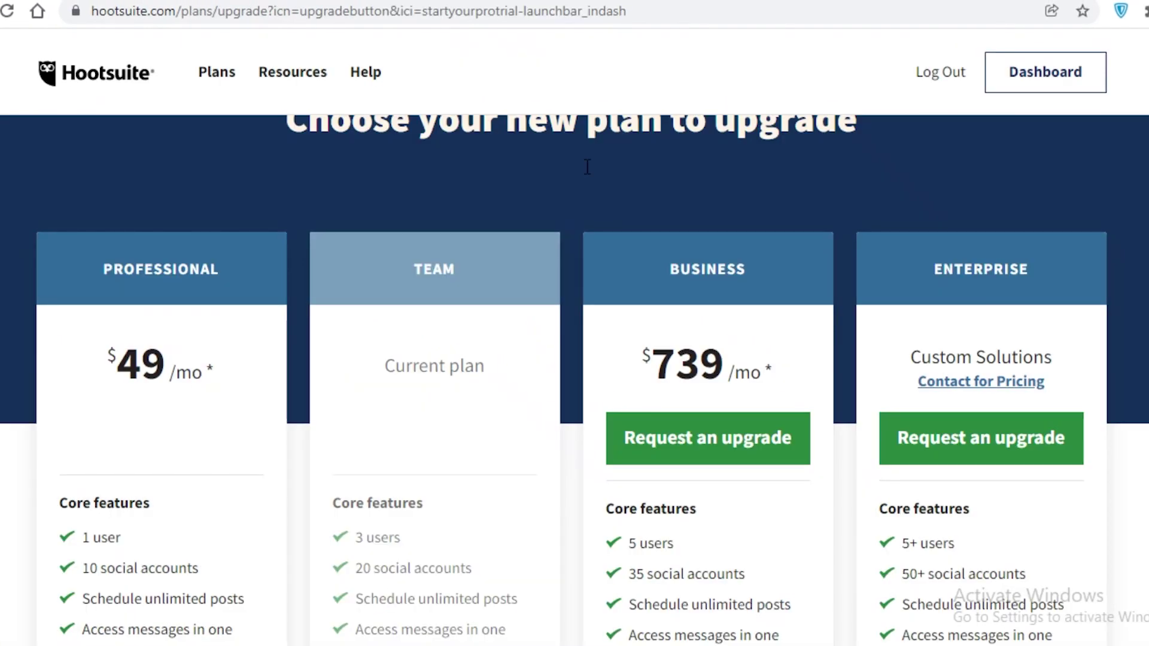
Scroll through the Professional, Team, Business and Enterprise plan cards and their feature lists
{"action": "scroll", "coordinate": [587, 166], "scroll_direction": "down", "scroll_amount": 4}
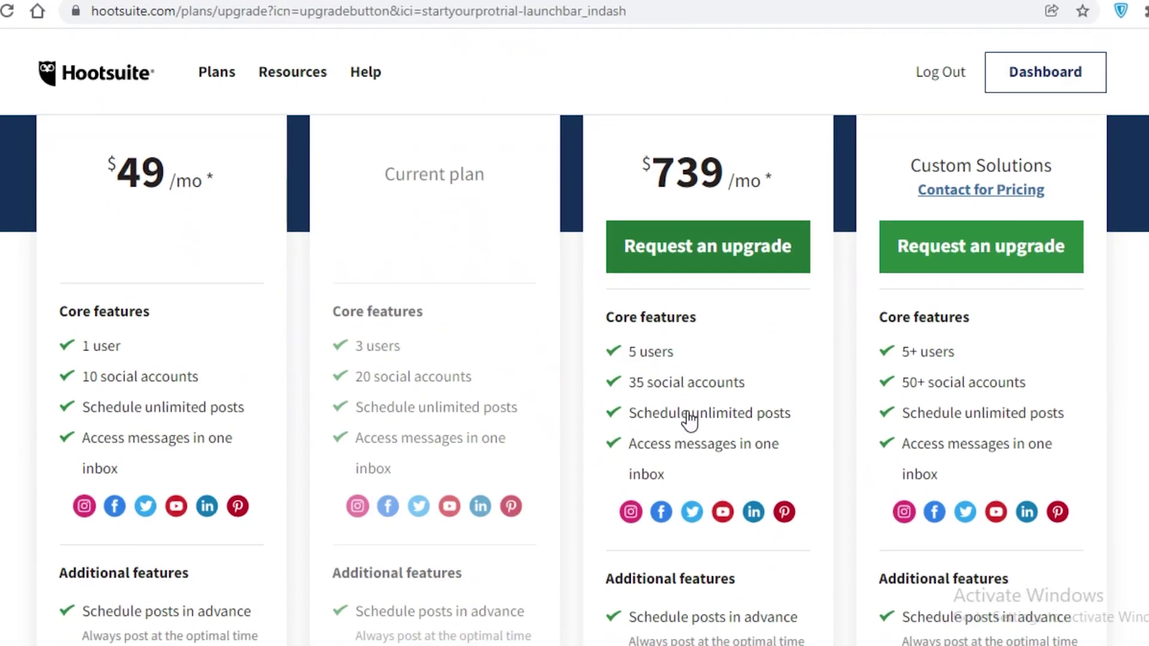
{"action": "scroll", "coordinate": [693, 415], "scroll_direction": "up", "scroll_amount": 3}
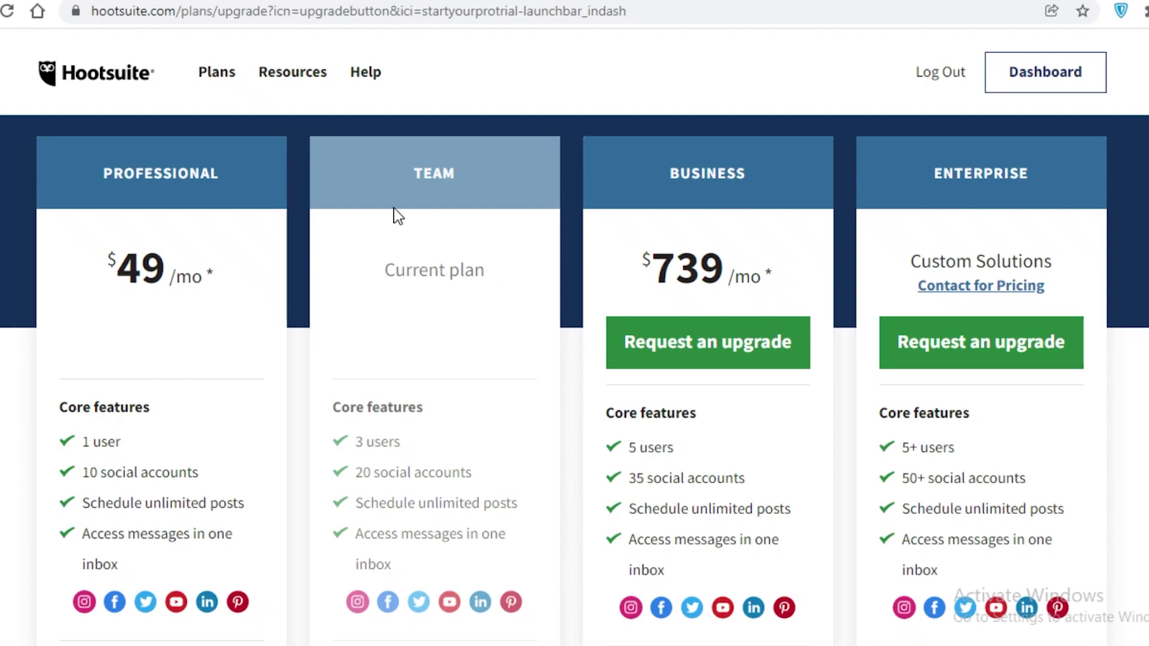
{"action": "scroll", "coordinate": [206, 226], "scroll_direction": "down", "scroll_amount": 2}
{"action": "scroll", "coordinate": [206, 226], "scroll_direction": "up", "scroll_amount": 2}
{"action": "scroll", "coordinate": [1078, 243], "scroll_direction": "down", "scroll_amount": 5}
{"action": "scroll", "coordinate": [1072, 264], "scroll_direction": "up", "scroll_amount": 8}
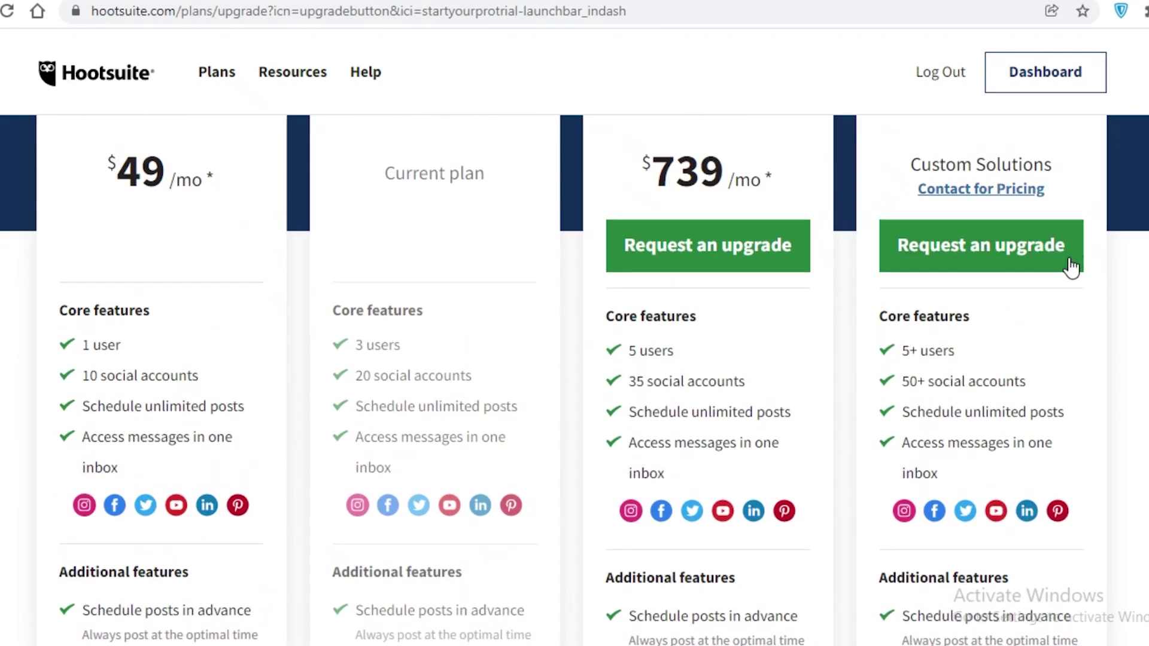
{"action": "scroll", "coordinate": [982, 312], "scroll_direction": "down", "scroll_amount": 3}
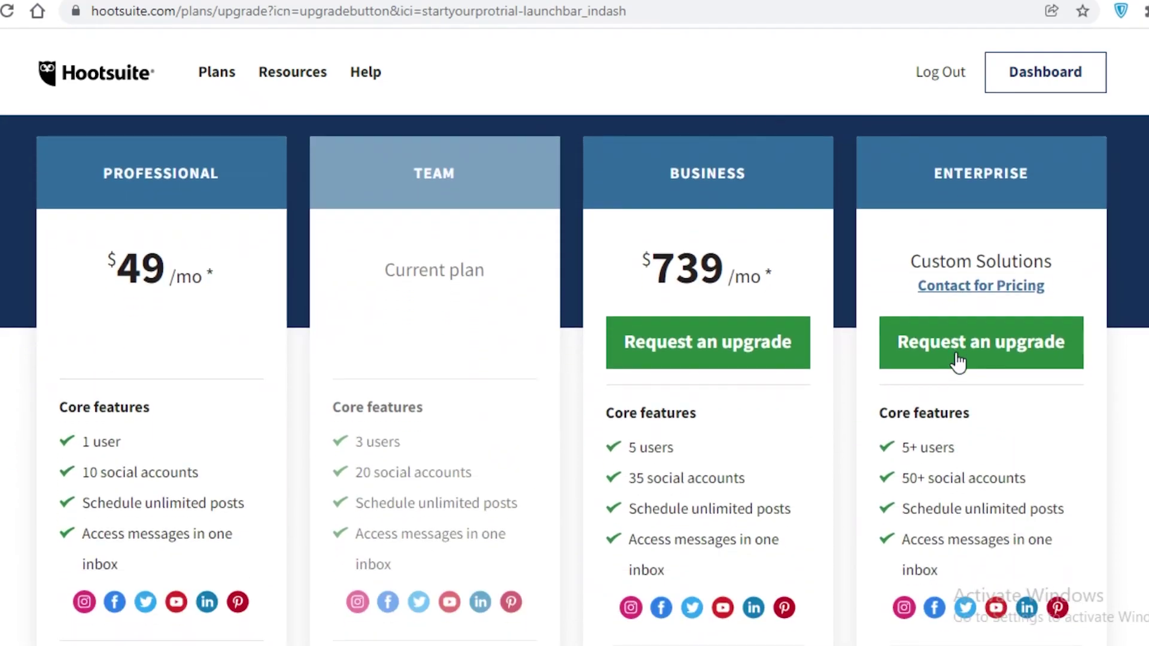
{"action": "scroll", "coordinate": [981, 389], "scroll_direction": "down", "scroll_amount": 5}
{"action": "scroll", "coordinate": [499, 603], "scroll_direction": "up", "scroll_amount": 2}
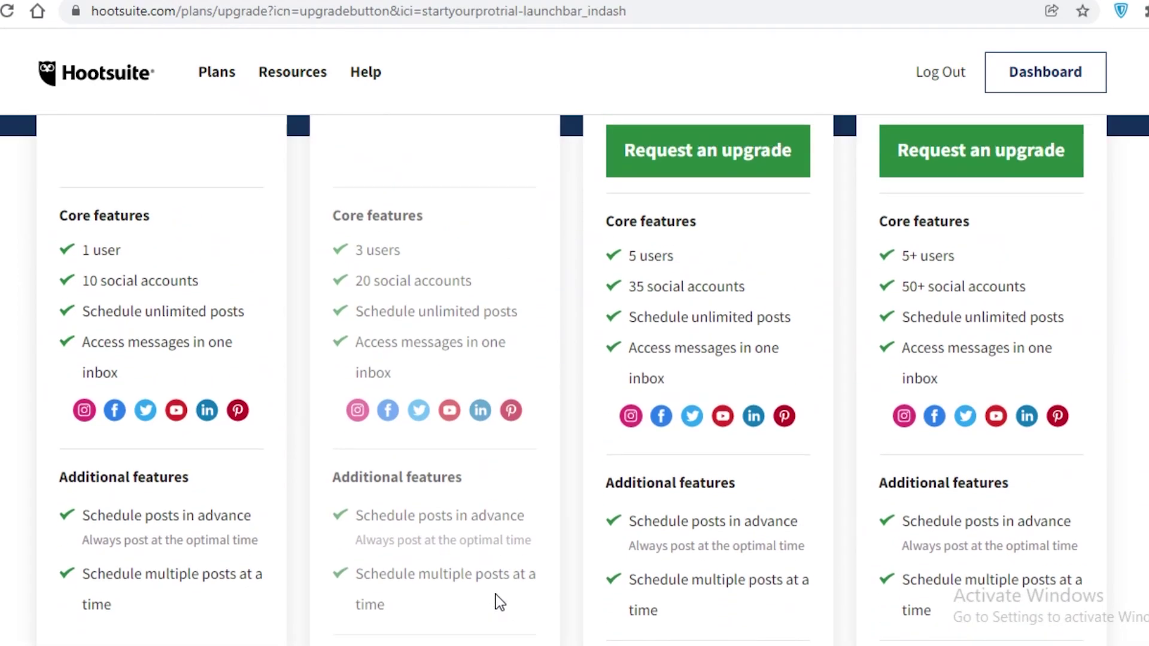
{"action": "scroll", "coordinate": [195, 353], "scroll_direction": "up", "scroll_amount": 3}
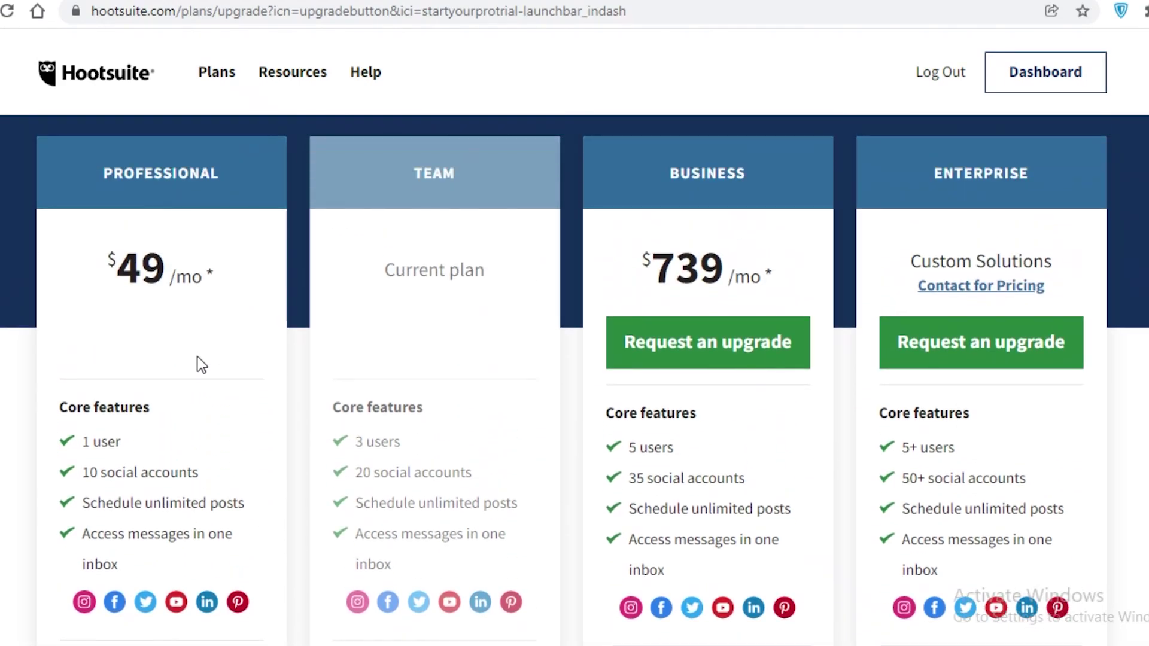
{"action": "scroll", "coordinate": [199, 366], "scroll_direction": "down", "scroll_amount": 5}
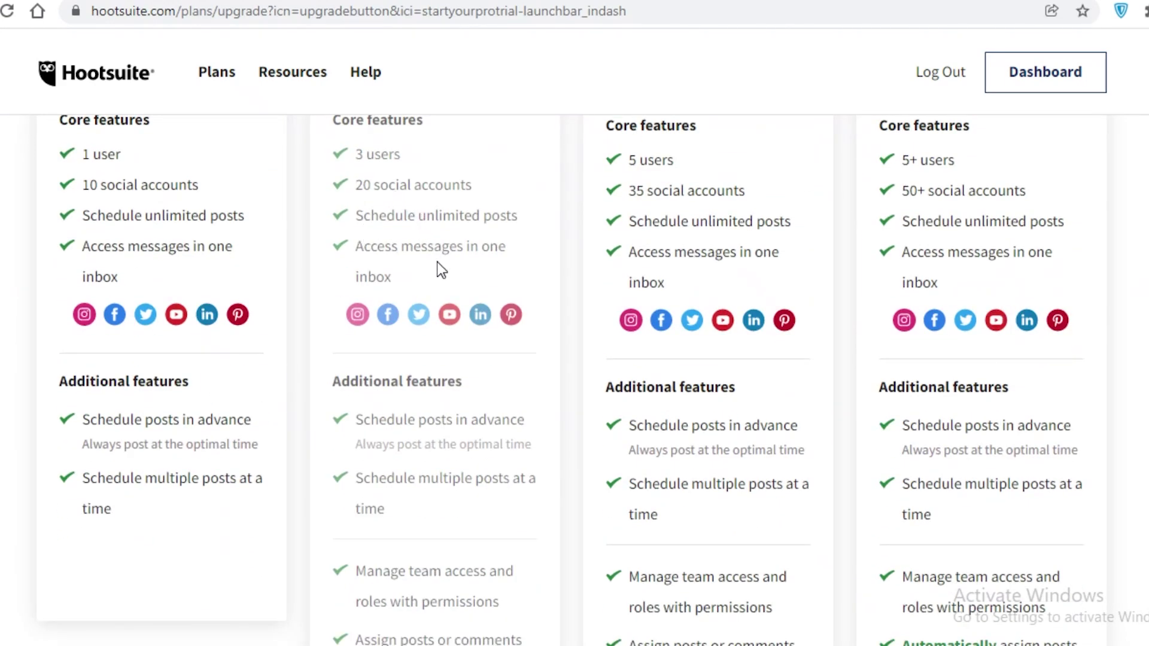
{"action": "scroll", "coordinate": [439, 273], "scroll_direction": "up", "scroll_amount": 5}
{"action": "scroll", "coordinate": [438, 314], "scroll_direction": "down", "scroll_amount": 5}
{"action": "scroll", "coordinate": [429, 610], "scroll_direction": "down", "scroll_amount": 2}
{"action": "scroll", "coordinate": [461, 381], "scroll_direction": "down", "scroll_amount": 2}
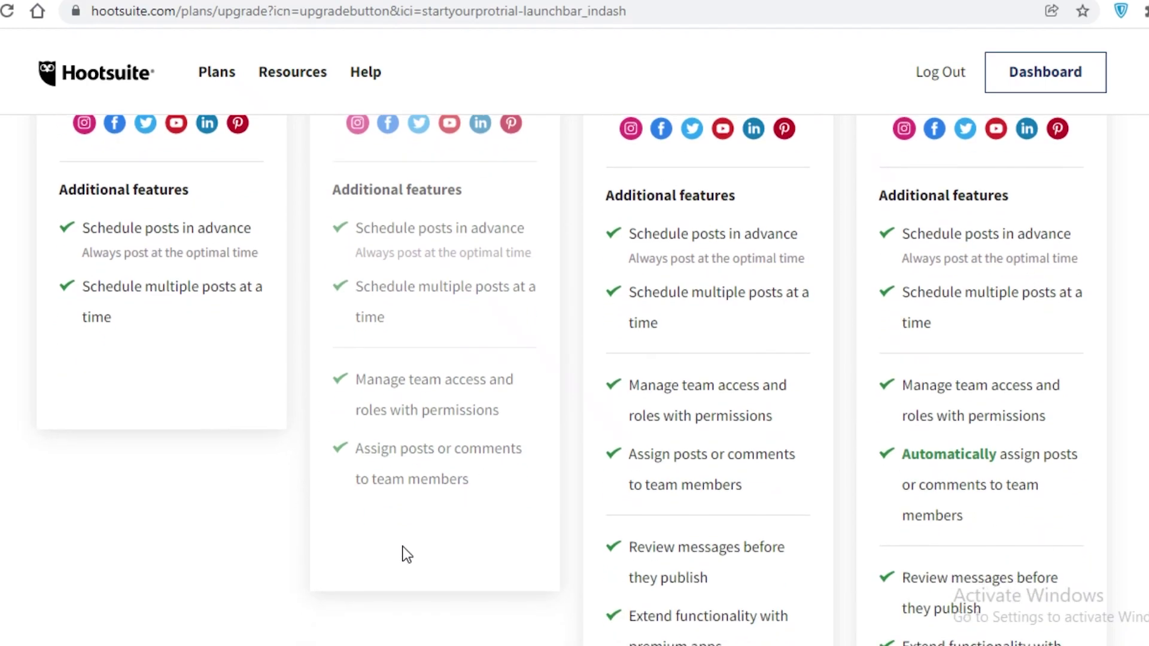
{"action": "scroll", "coordinate": [401, 538], "scroll_direction": "up", "scroll_amount": 12}
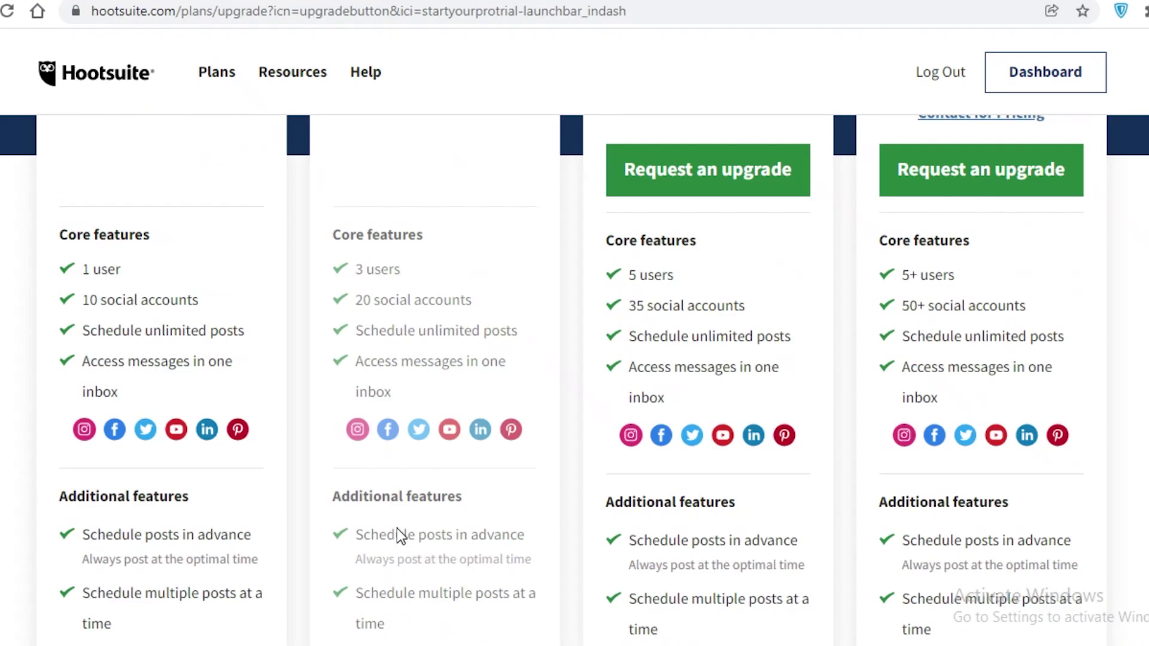
{"action": "scroll", "coordinate": [387, 556], "scroll_direction": "down", "scroll_amount": 6}
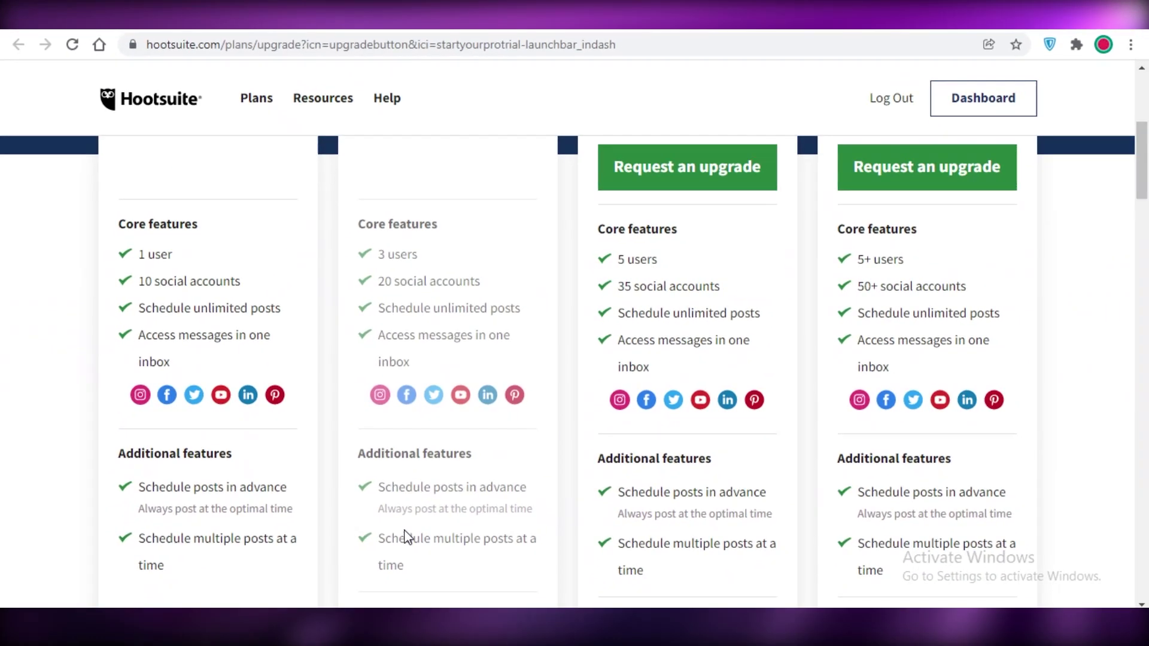